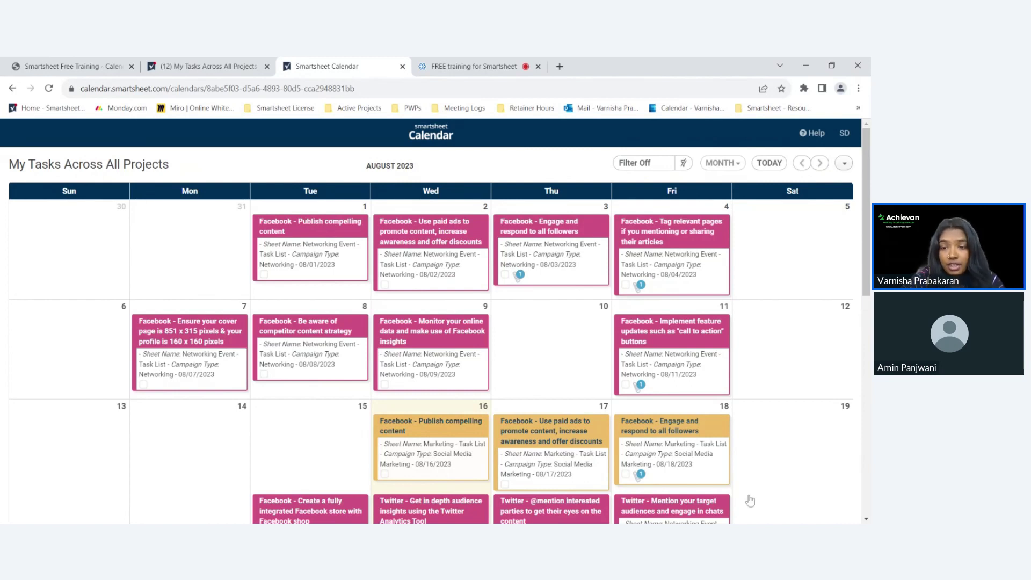
- Look over the August 2023 tasks in the month calendar and switch the calendar to the Day view
scroll(757, 496, up, 1)
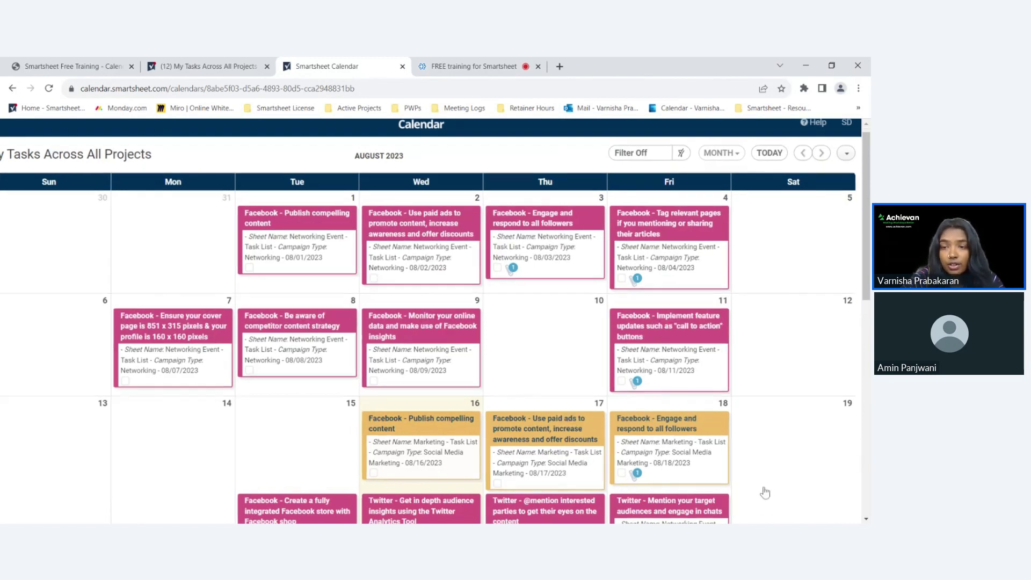
scroll(764, 492, up, 1)
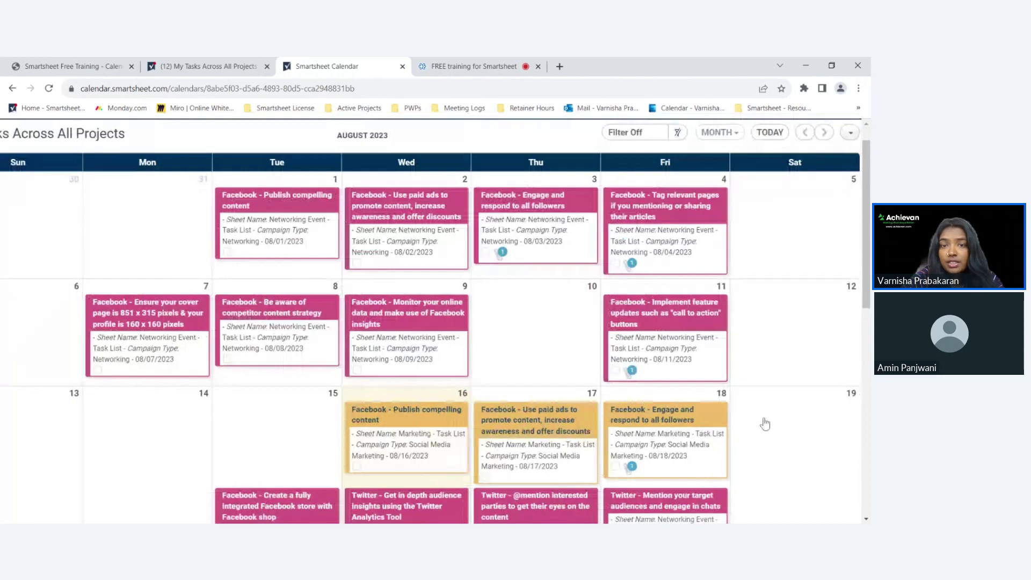
scroll(765, 424, down, 2)
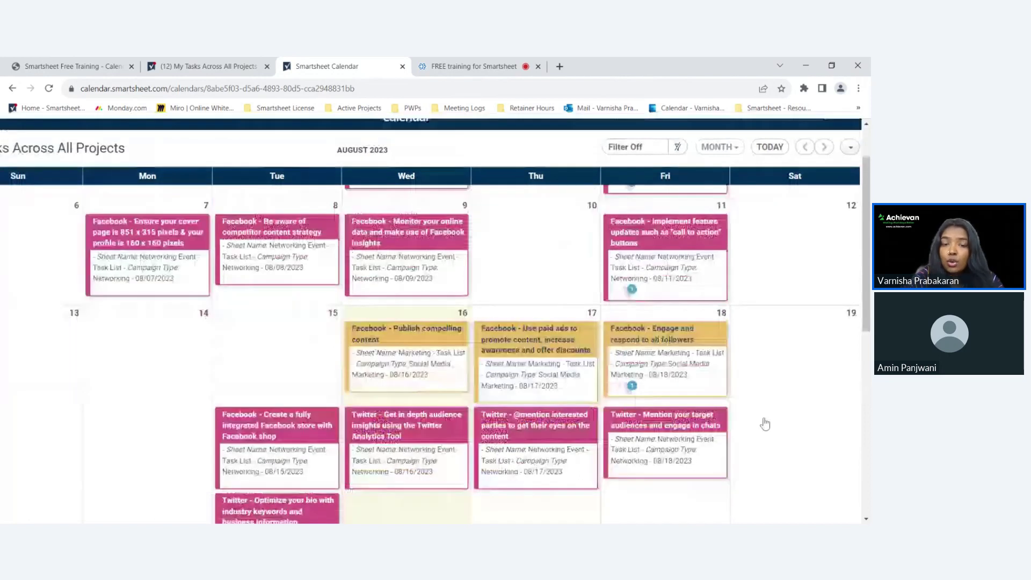
scroll(765, 424, down, 2)
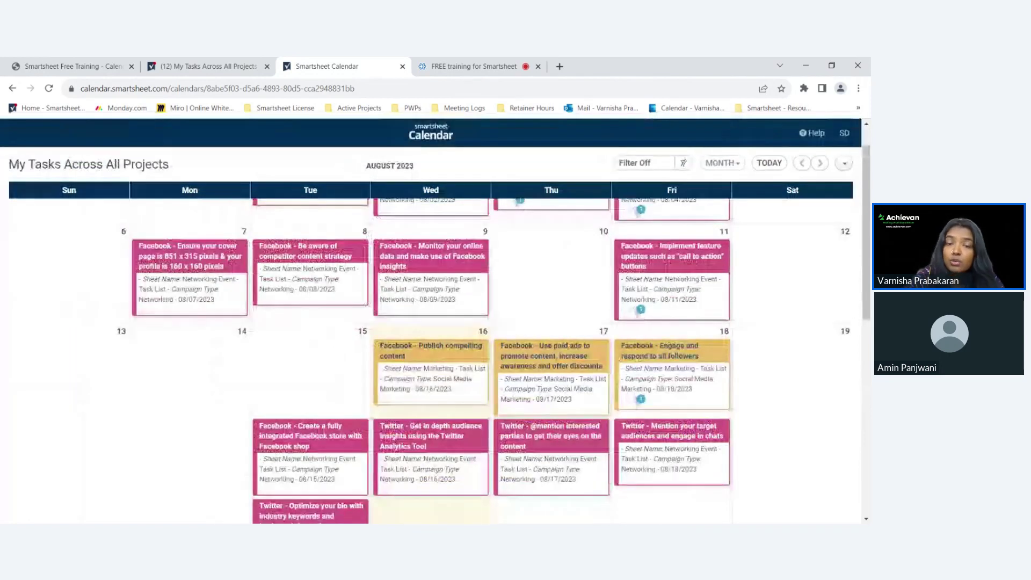
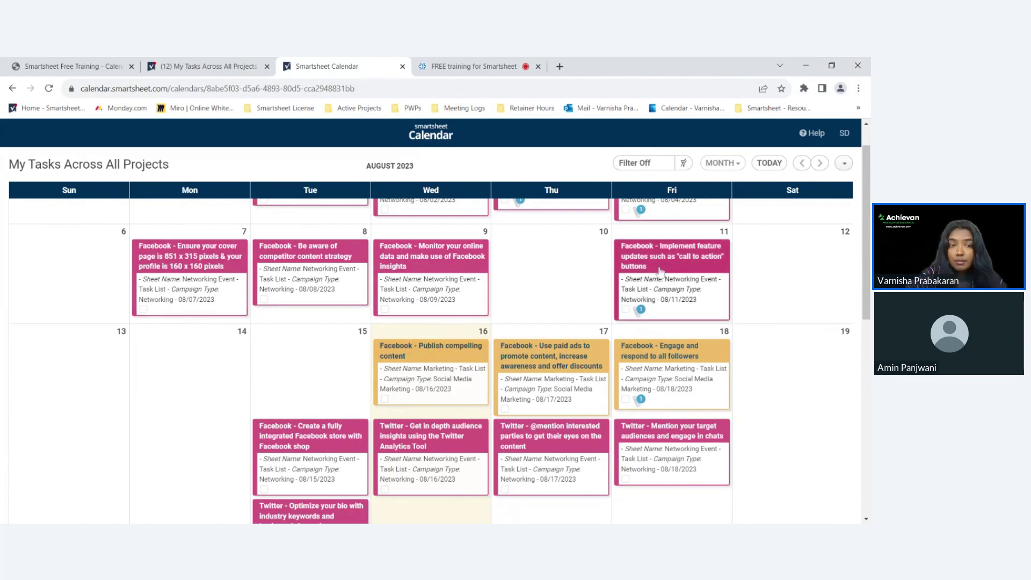
click(722, 167)
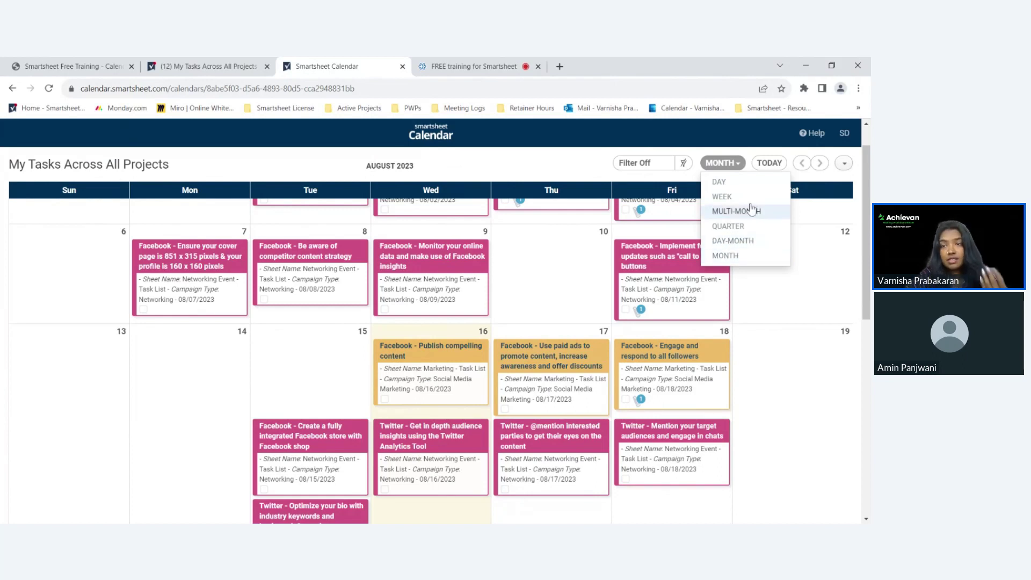
click(719, 182)
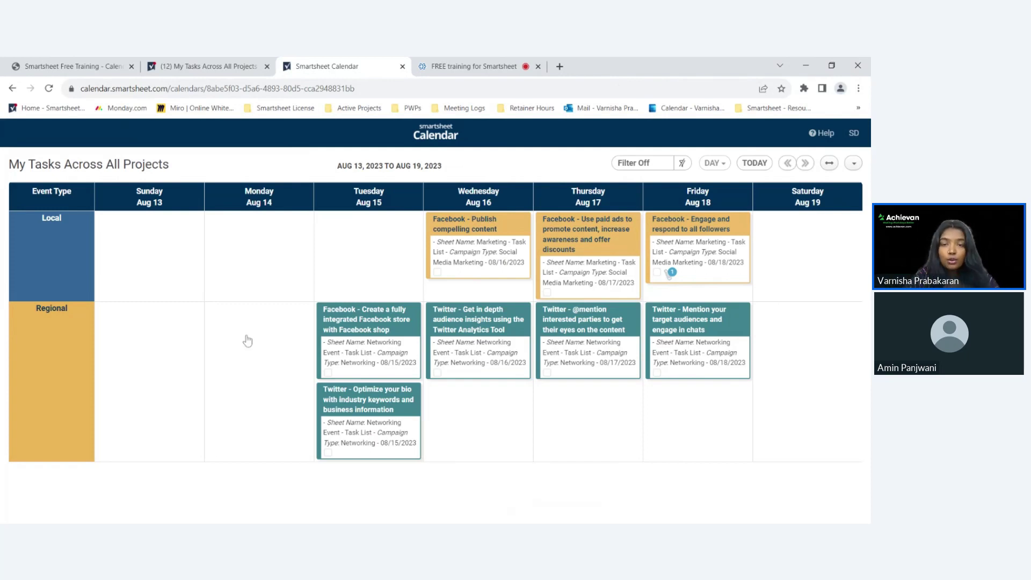
- Examine the data, attachments and comments of the August 16 task "Facebook - Publish compelling content", then close its details without updating
click(486, 249)
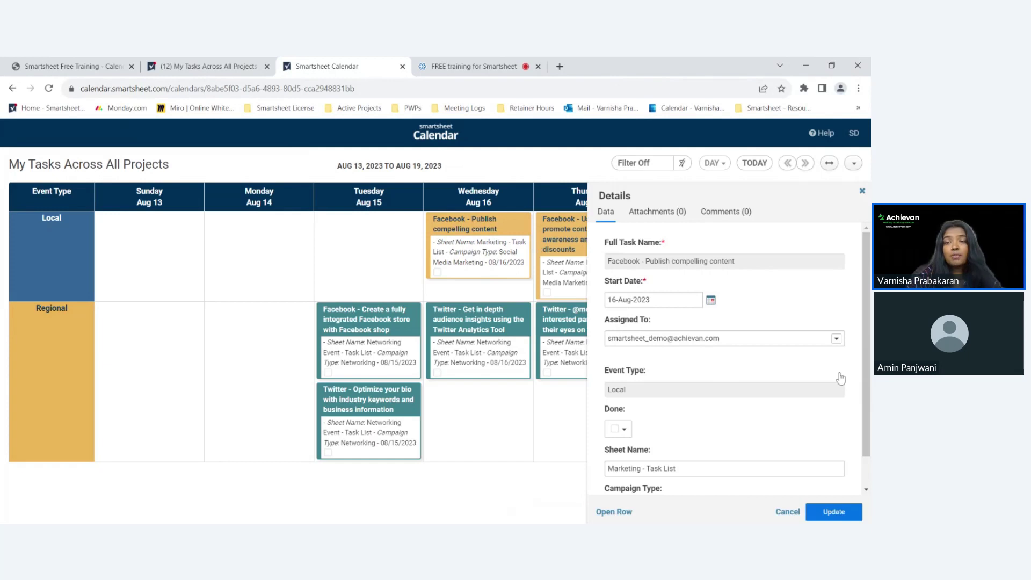
mouse_move(724, 390)
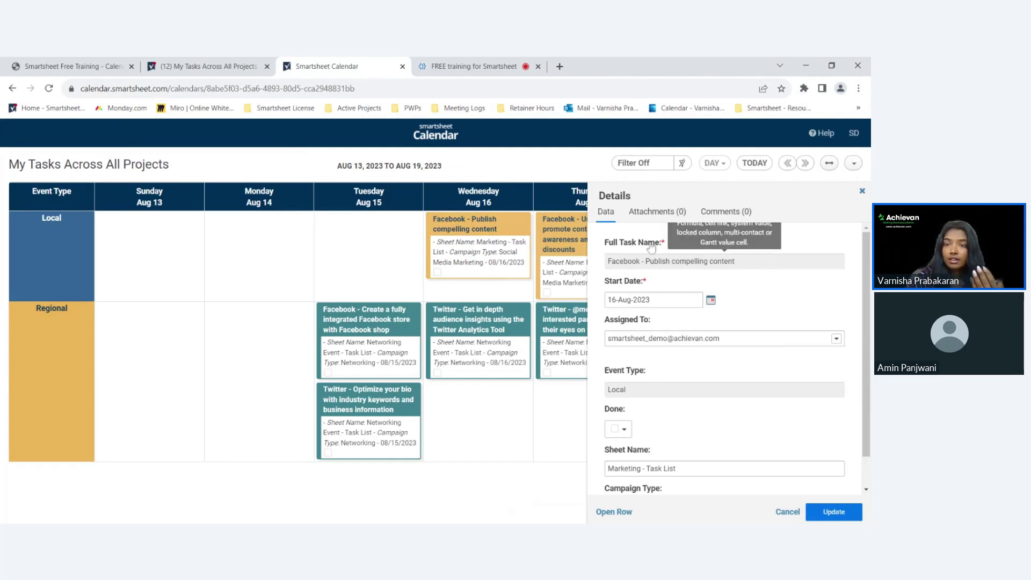
scroll(636, 252, down, 1)
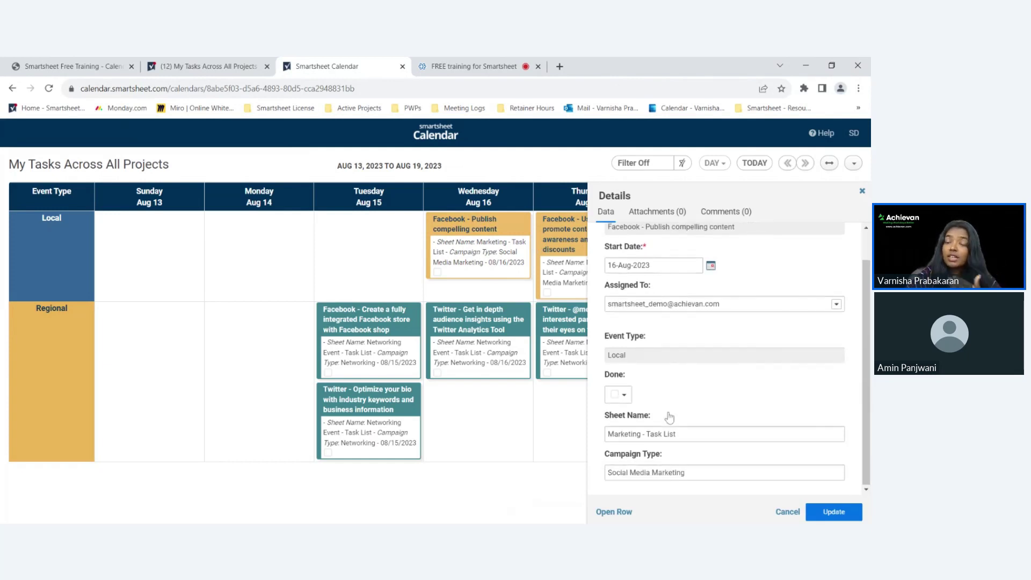
scroll(671, 418, up, 1)
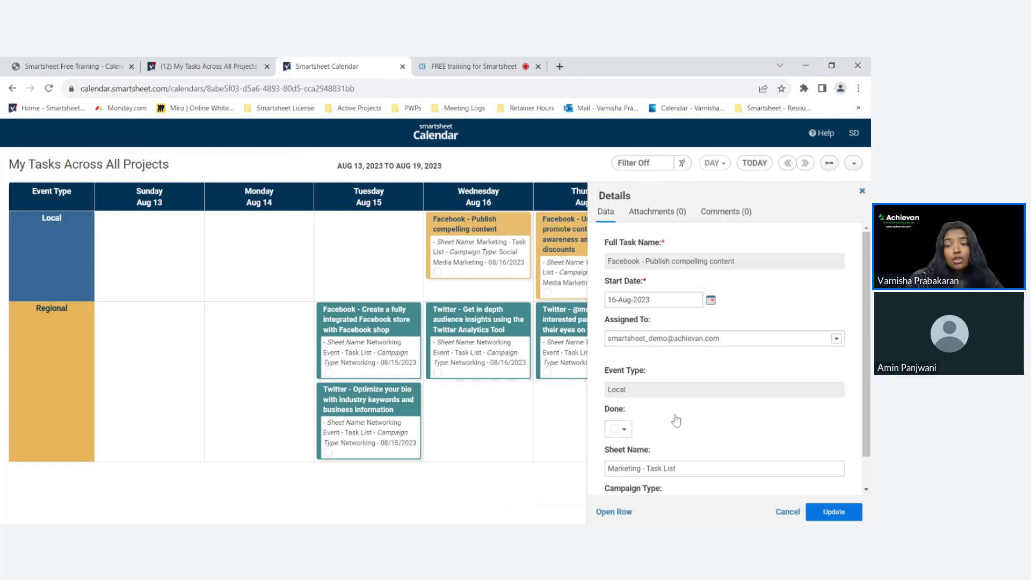
scroll(682, 423, down, 1)
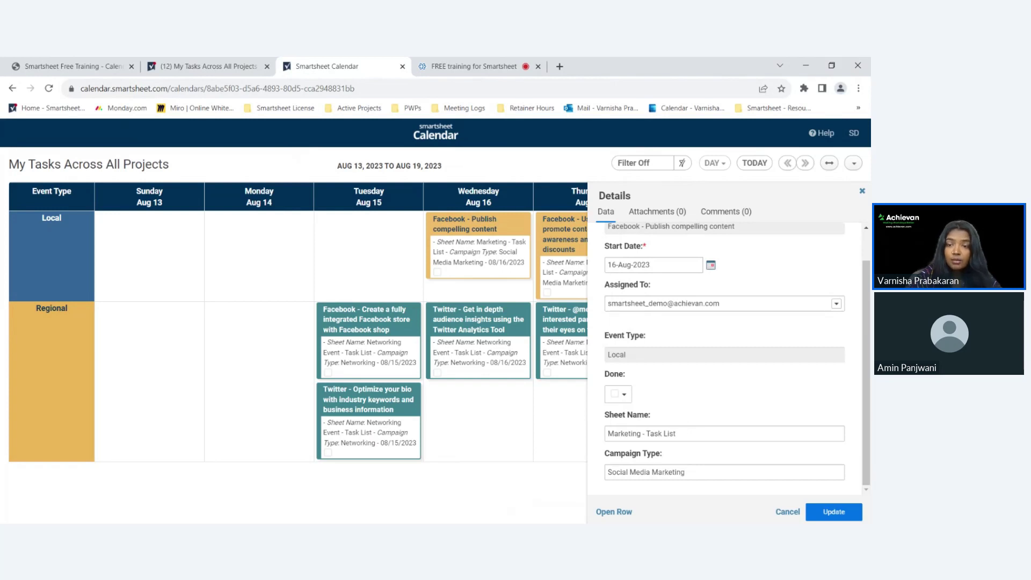
scroll(683, 410, up, 1)
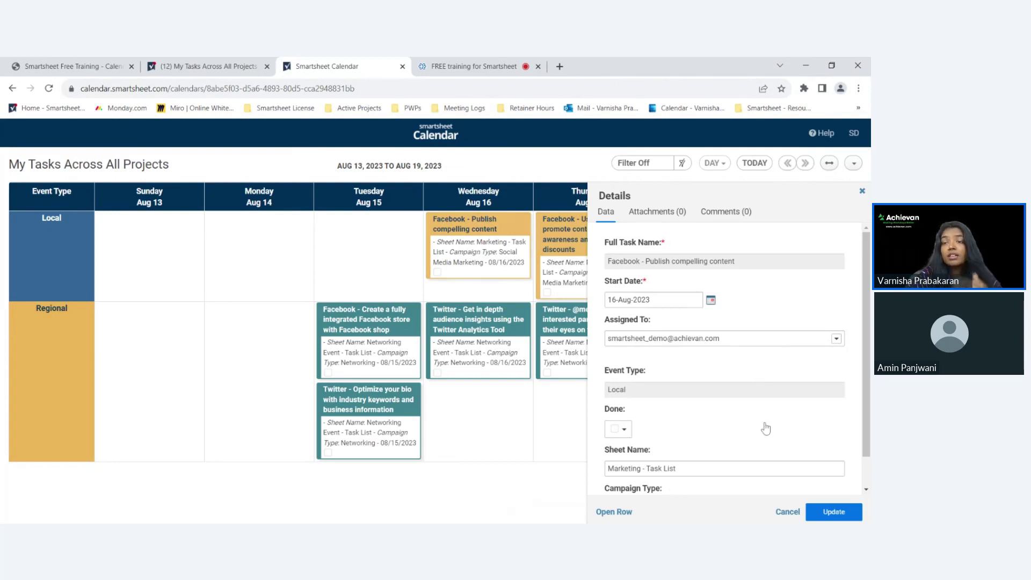
click(674, 220)
click(724, 213)
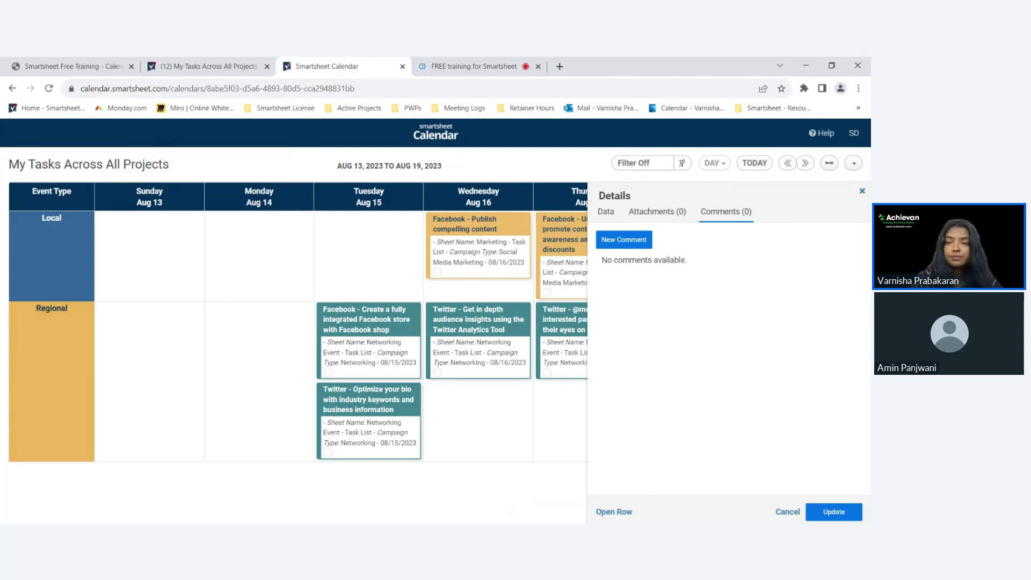
click(784, 511)
- Show the calendar by week and look through its tasks, then switch to the Multi-Month view
click(714, 163)
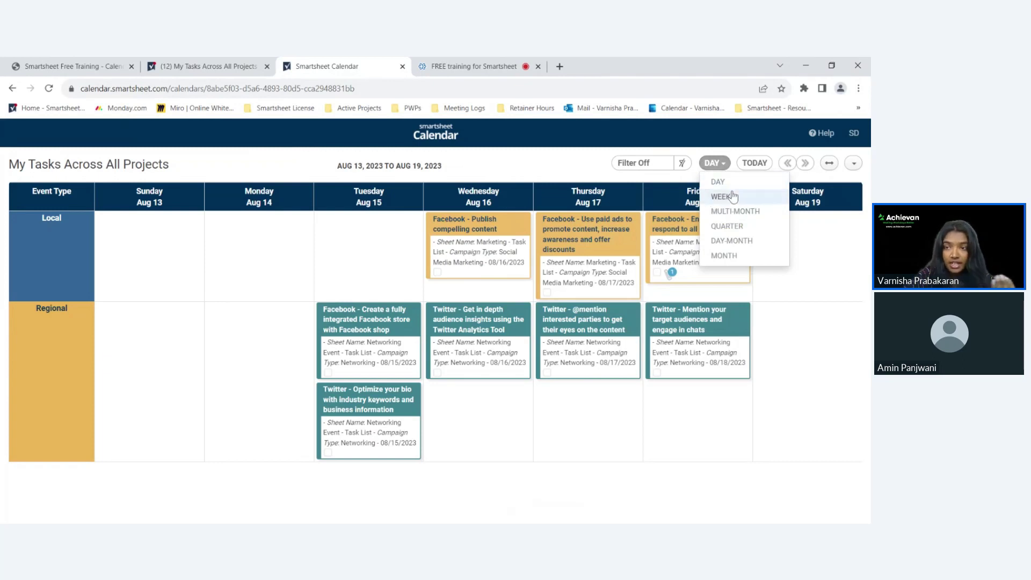
click(720, 196)
scroll(716, 264, down, 5)
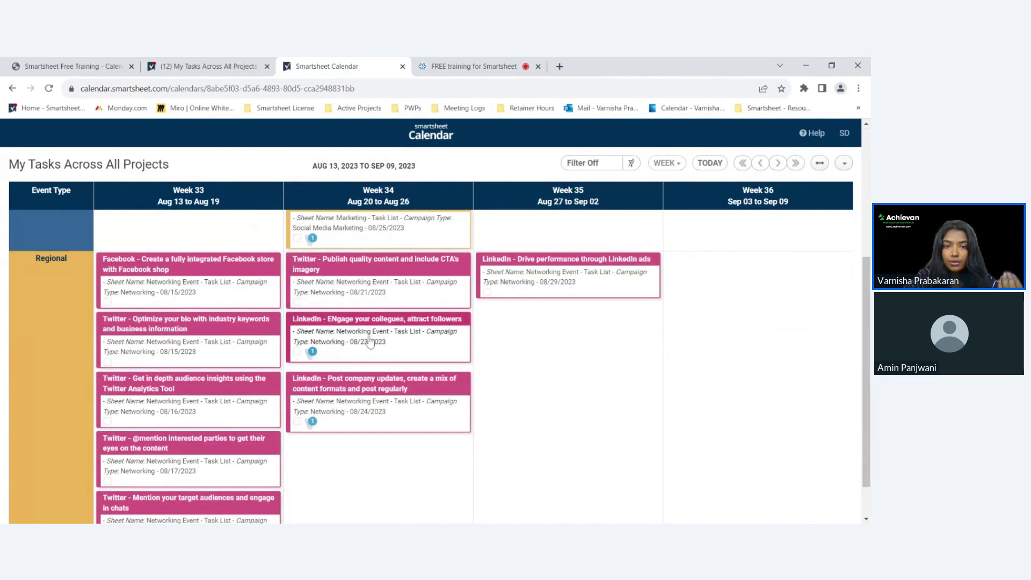
scroll(399, 359, up, 2)
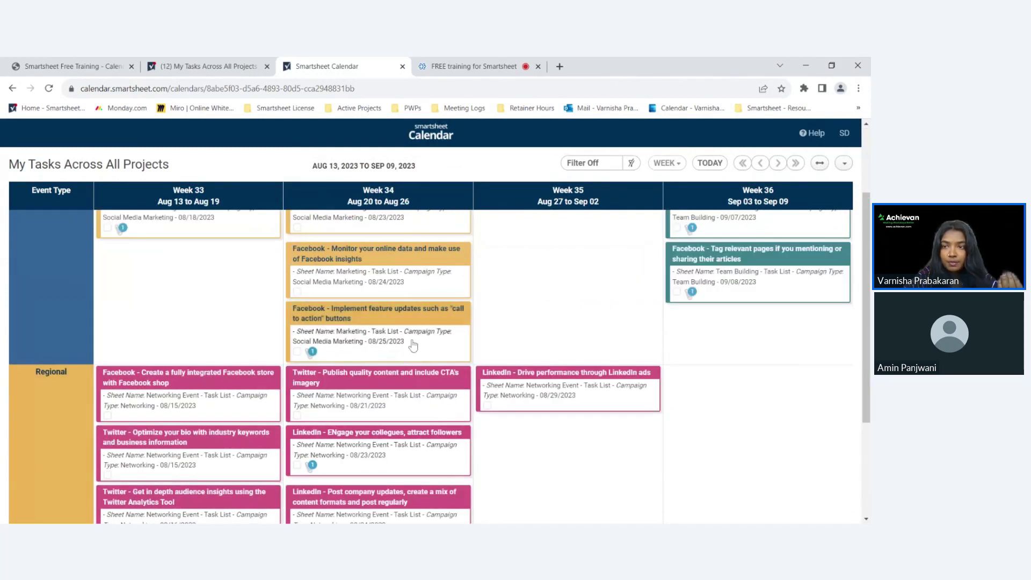
click(666, 162)
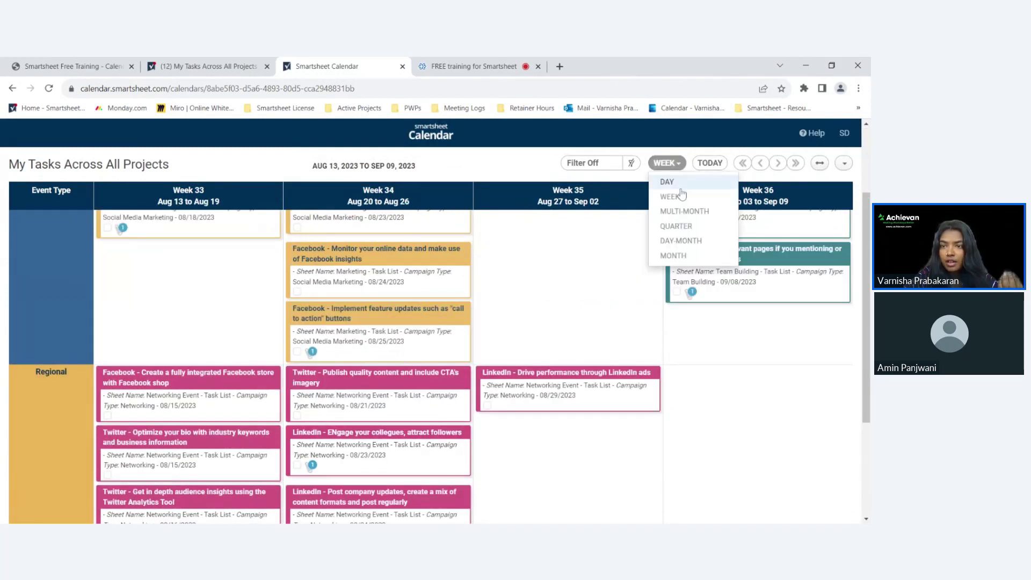
click(677, 211)
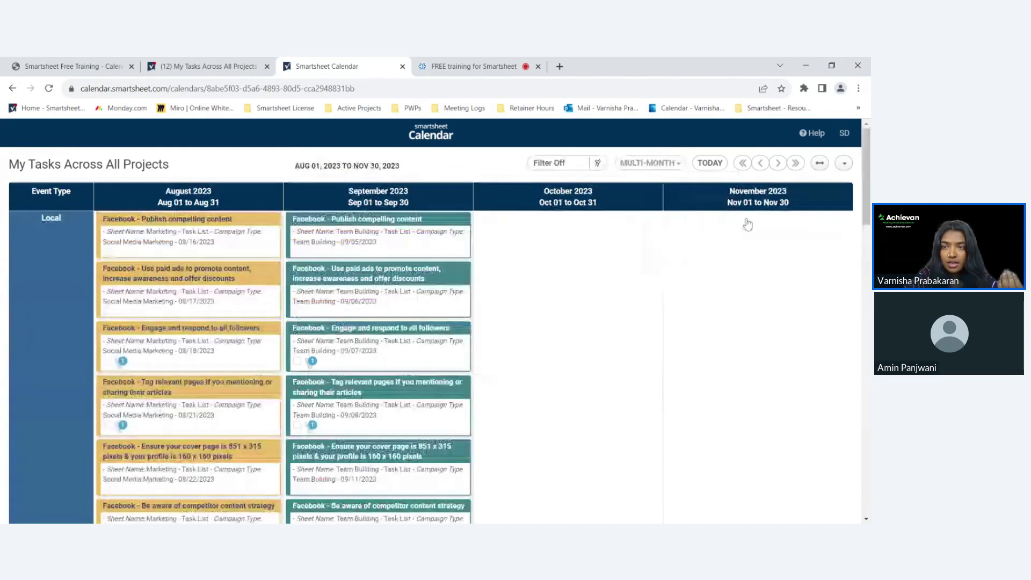
- Show the calendar by quarter, then return it to the Month view
click(677, 163)
click(670, 226)
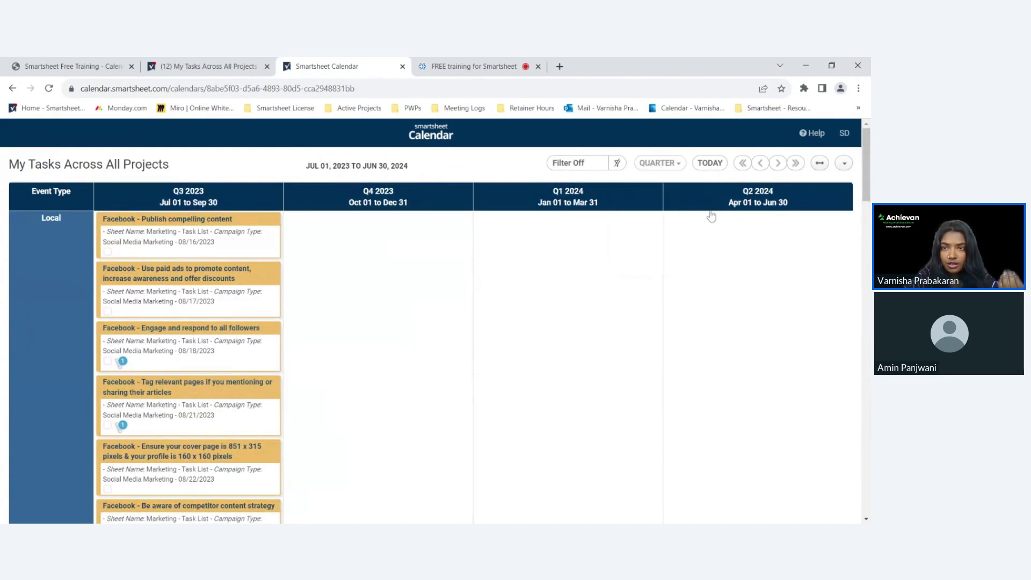
click(668, 163)
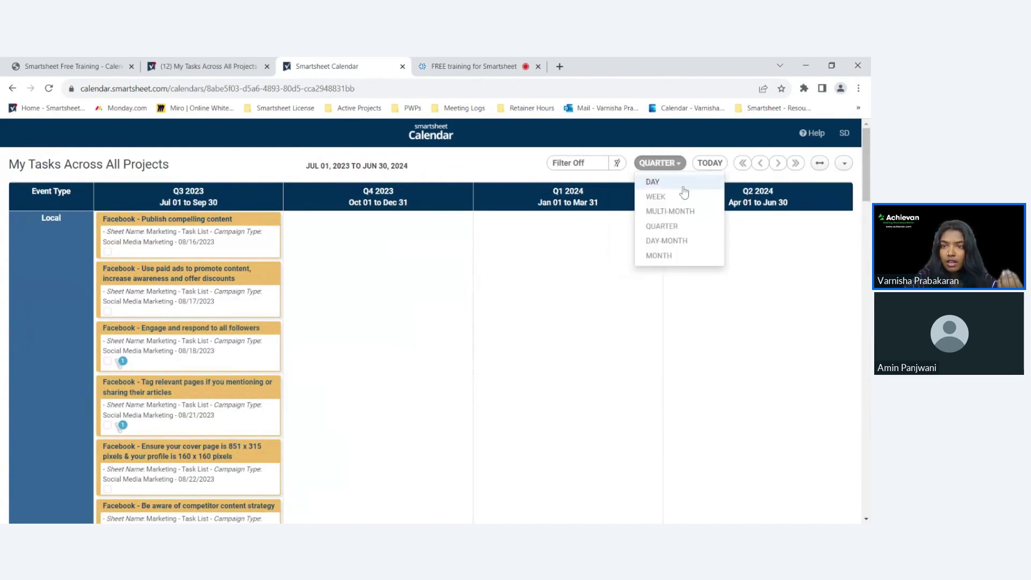
click(668, 257)
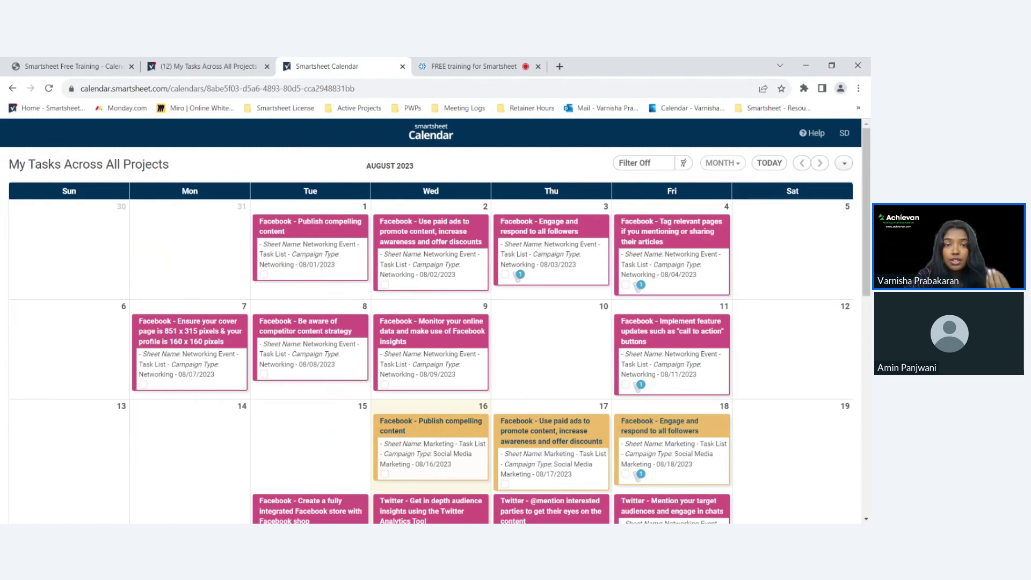
- Switch to the My Tasks Across All Projects report and examine which source sheets it uses
click(219, 68)
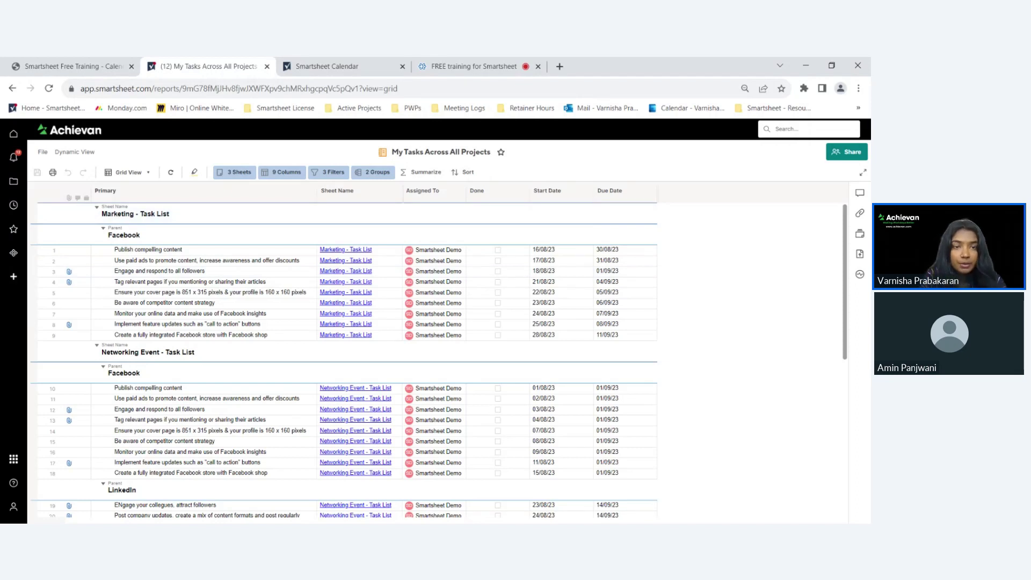
click(238, 174)
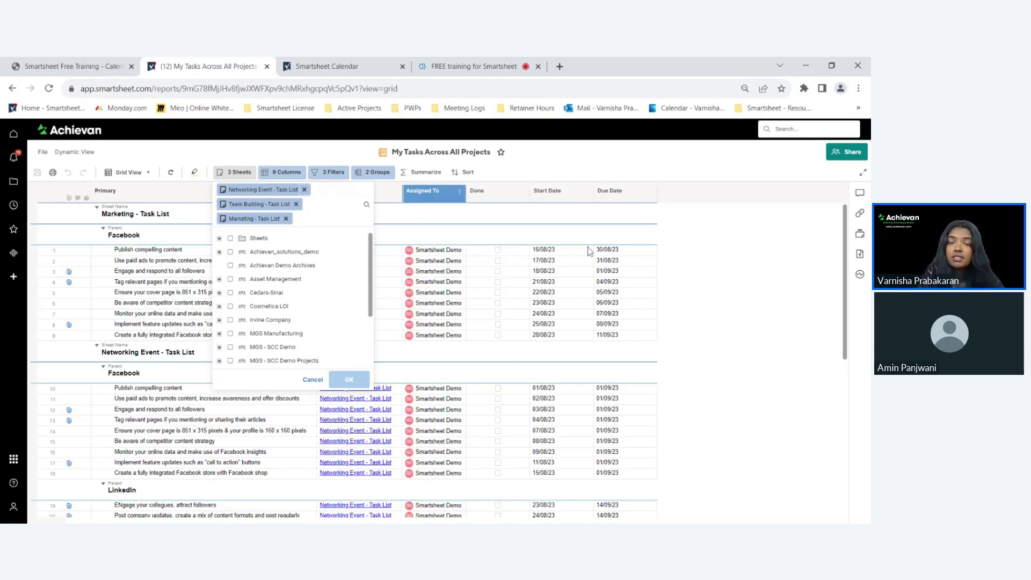
click(730, 295)
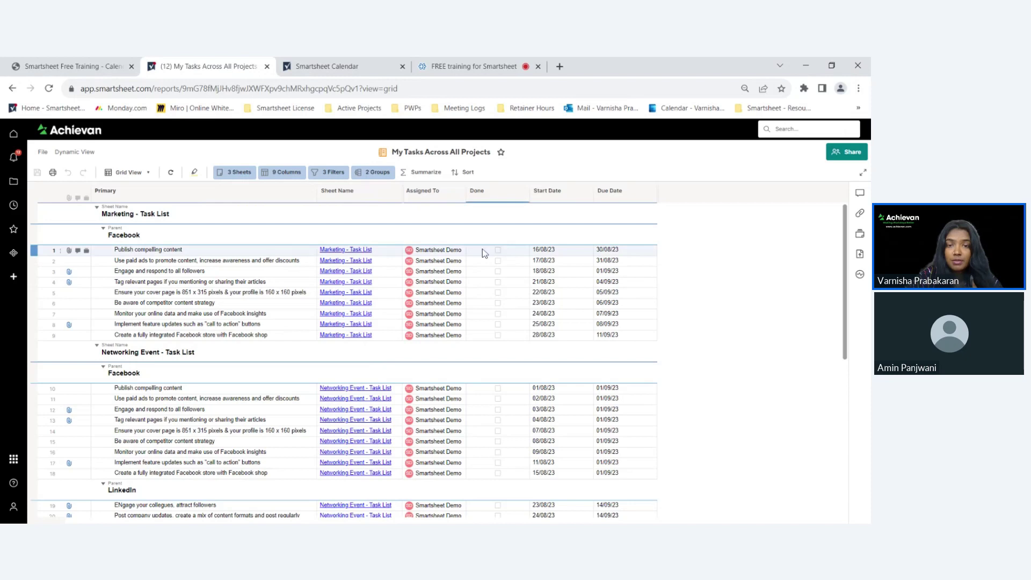
- Compare the report's Assigned To contact with the account that is signed in
click(452, 283)
click(20, 502)
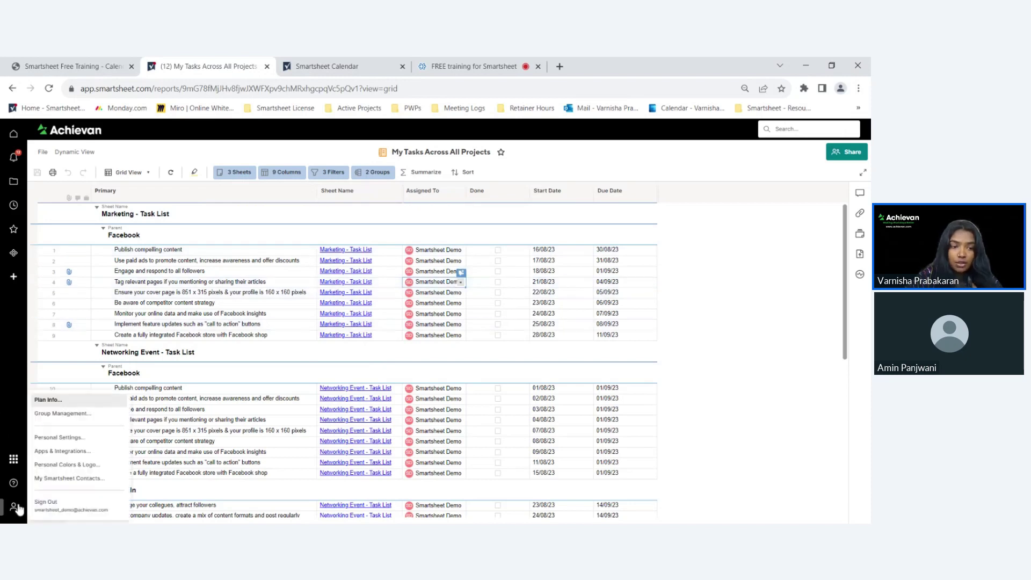
click(708, 367)
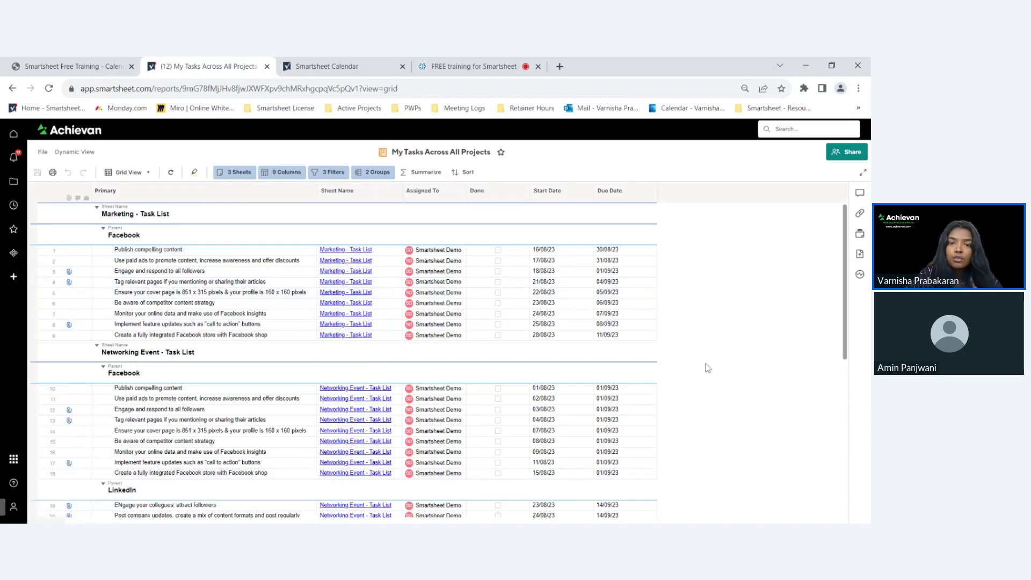
- Review the report's tasks grouped by sheet name and parent, from Marketing through Networking Event to Team Building
scroll(708, 367, down, 5)
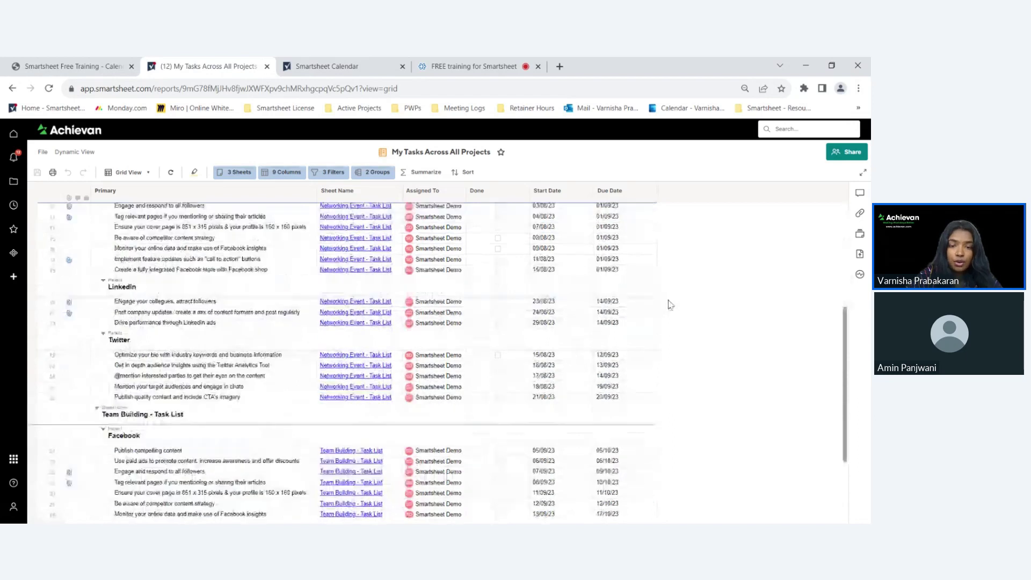
scroll(674, 311, down, 3)
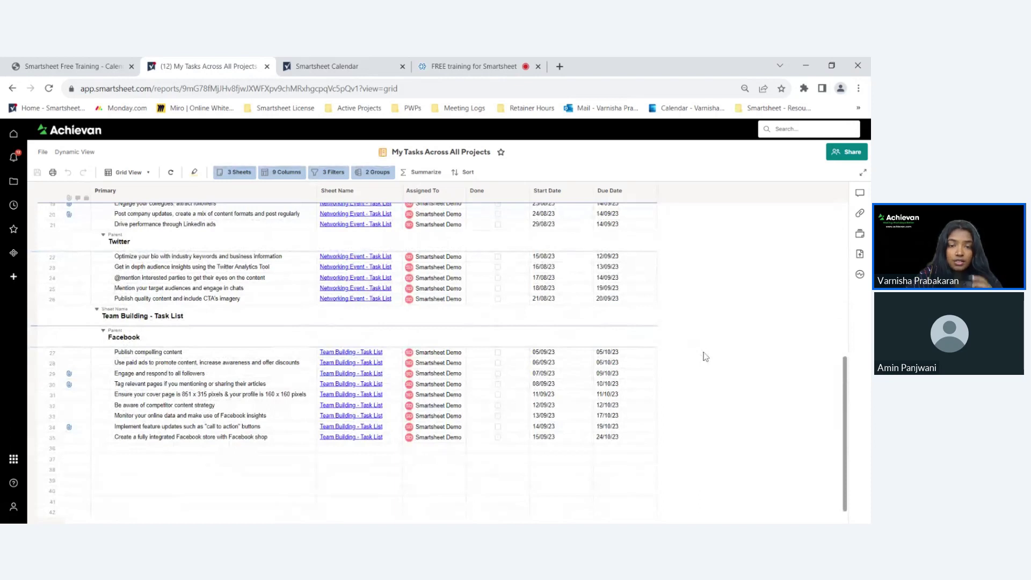
scroll(754, 406, up, 2)
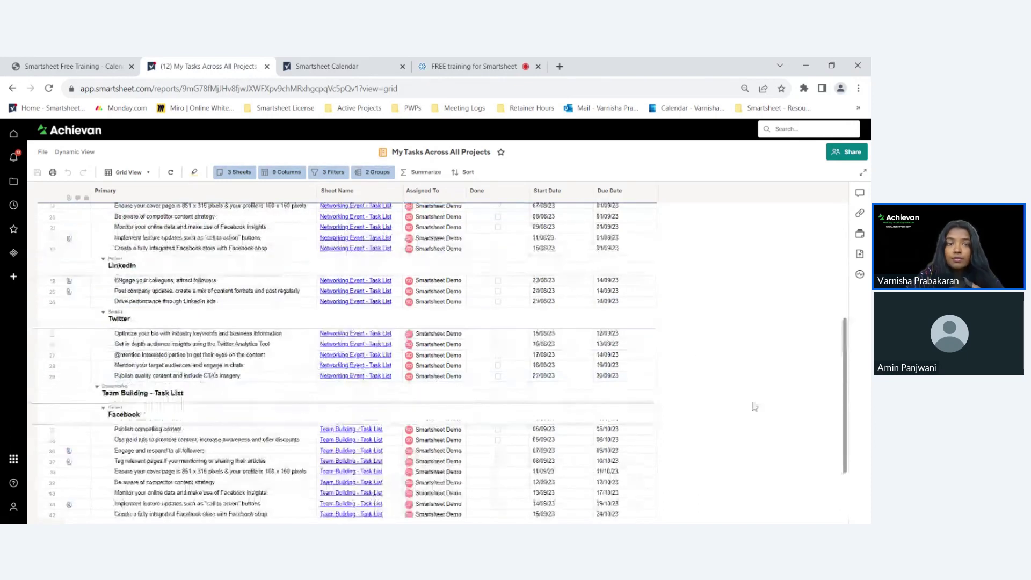
scroll(754, 406, up, 1)
scroll(755, 403, up, 2)
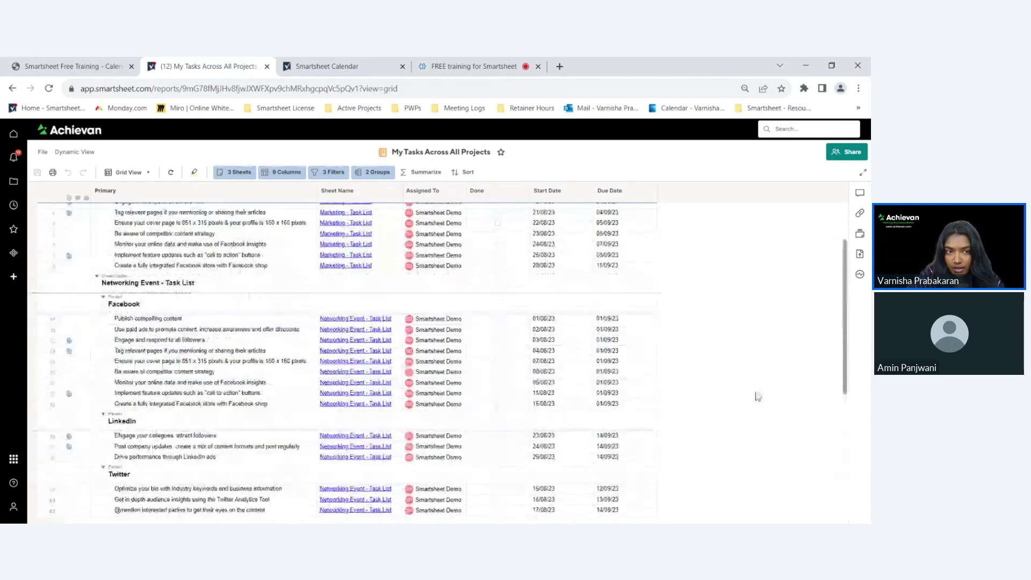
scroll(756, 397, up, 2)
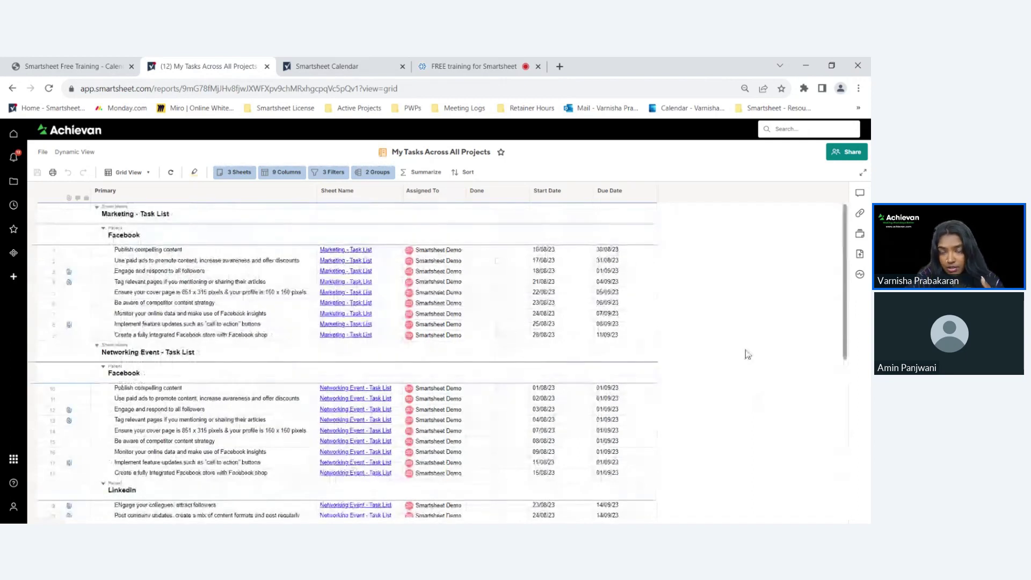
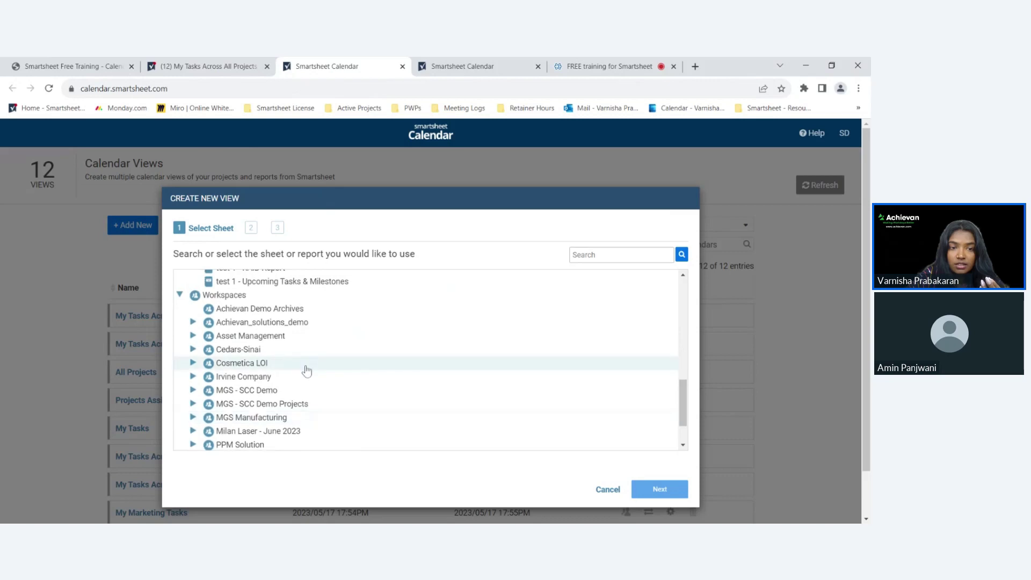
- Choose the My Tasks Across All Projects report from Achievan_solutions_demo > Premium Apps > Calendar App as the new view's source
scroll(260, 370, up, 1)
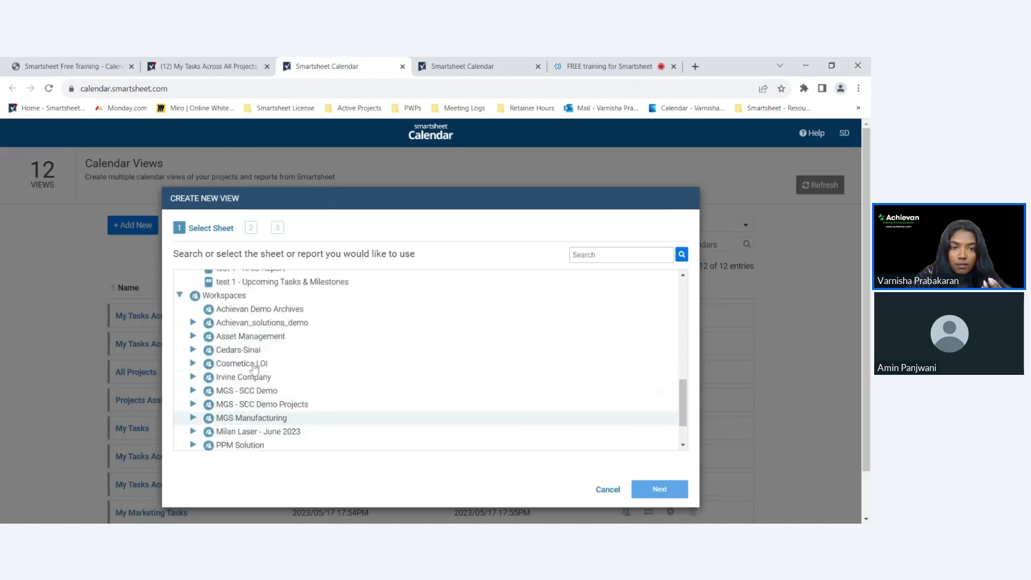
click(193, 323)
scroll(349, 379, down, 6)
scroll(348, 380, down, 4)
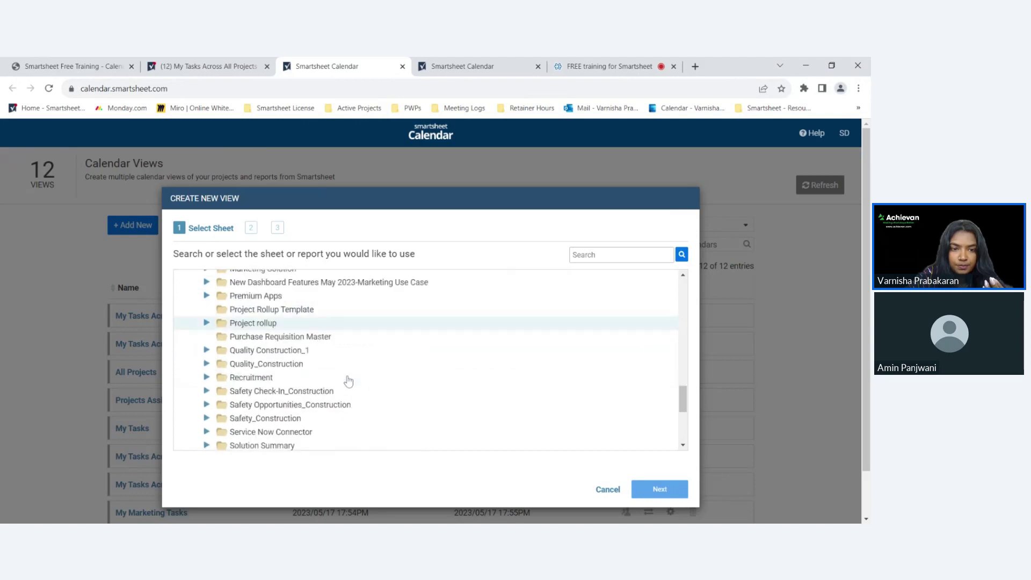
scroll(295, 377, up, 2)
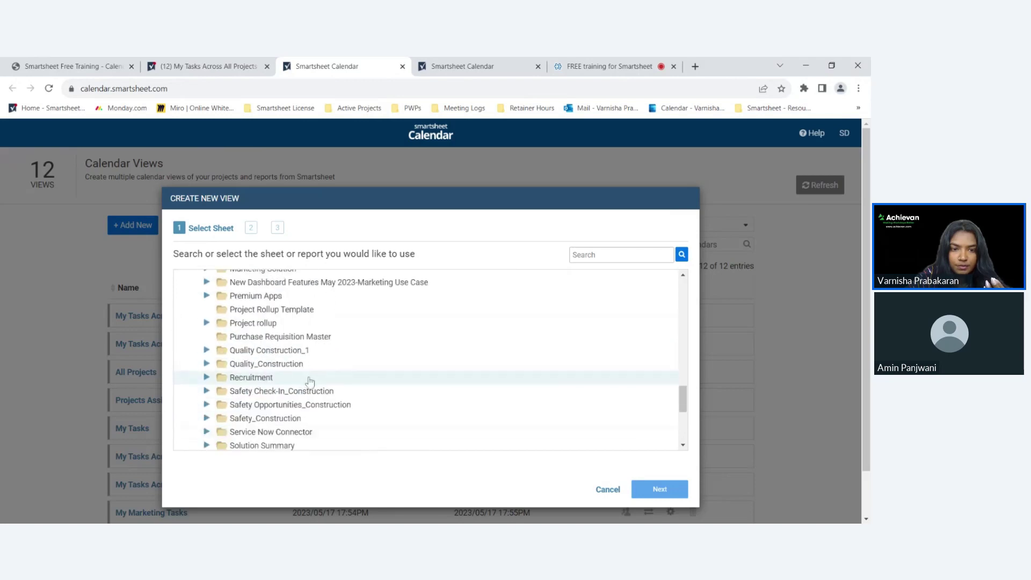
click(207, 296)
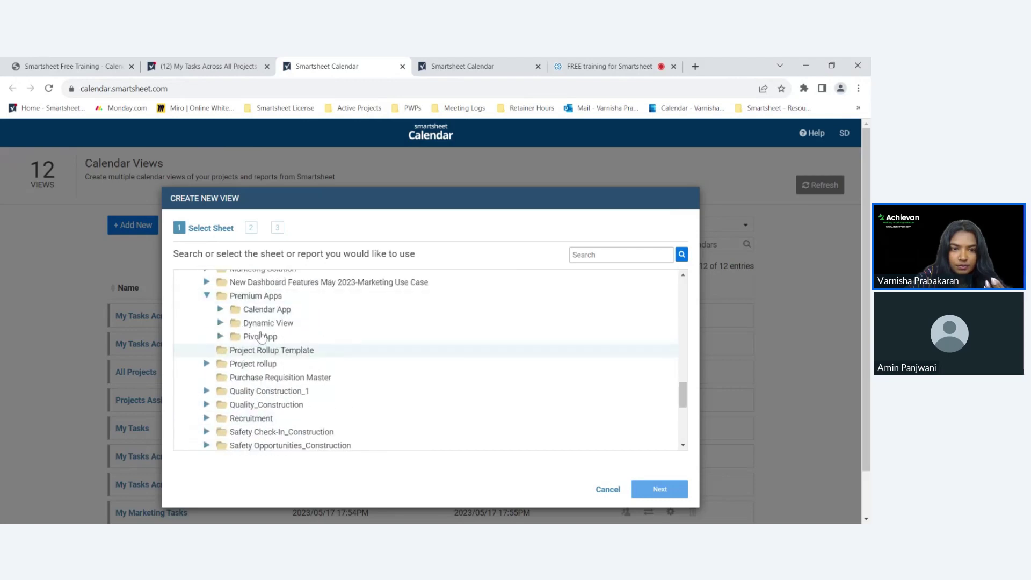
click(221, 309)
click(301, 324)
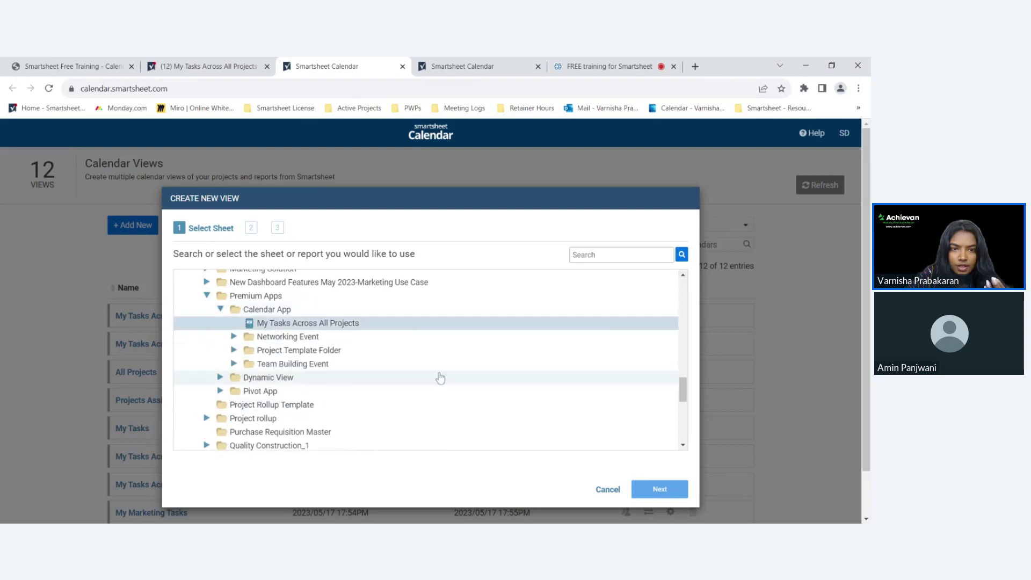
click(659, 488)
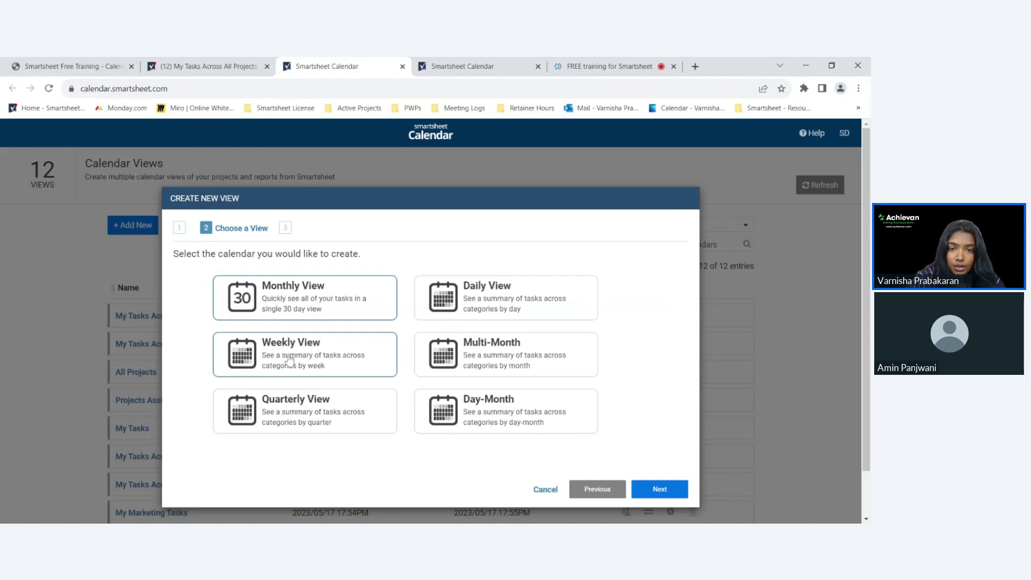
- Choose Daily View as the calendar type for the new view and close the extra Smartsheet Calendar browser tab
click(505, 304)
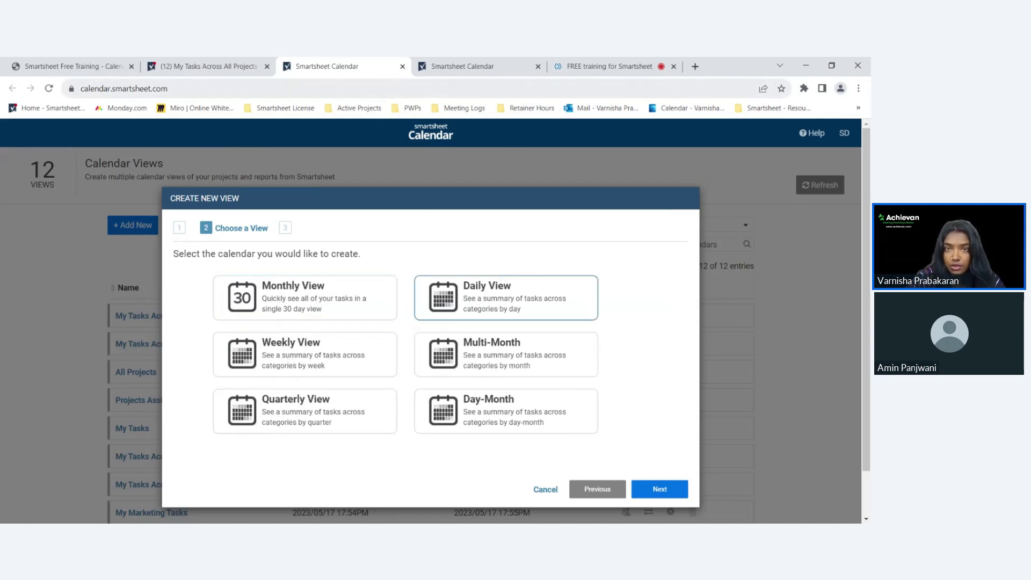
click(538, 66)
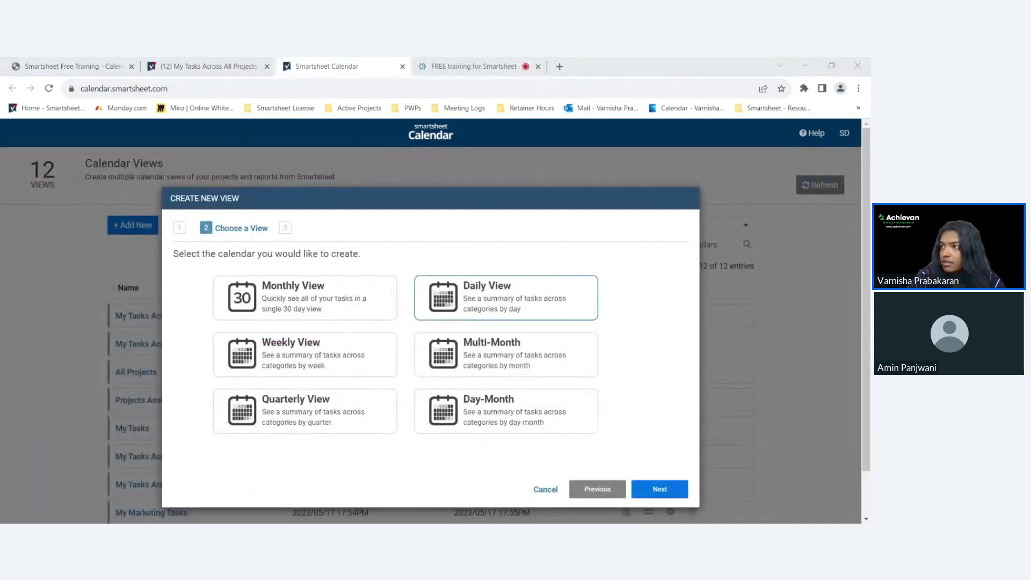
click(659, 489)
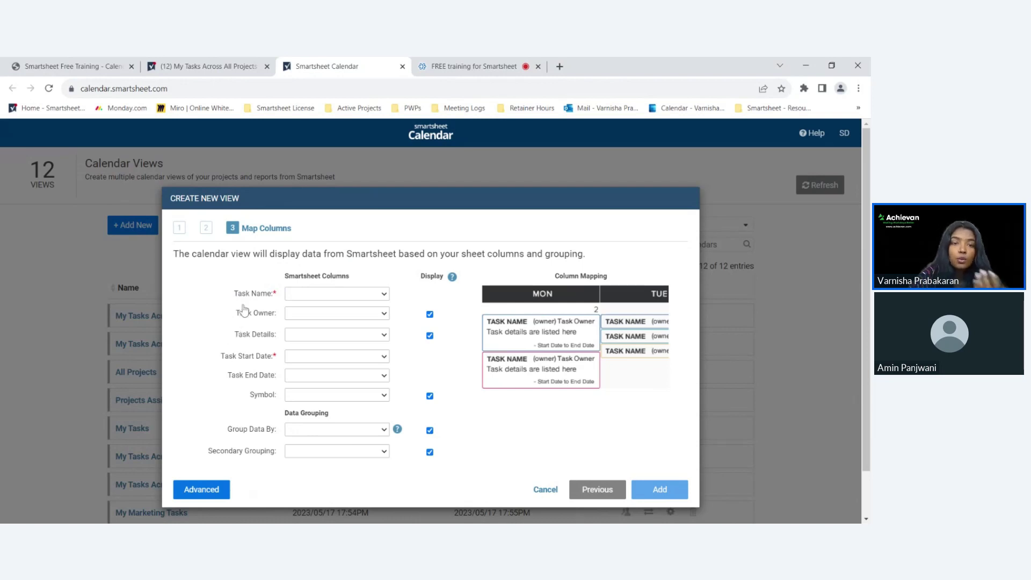
- Map Task Name to Full Task Name and Task Owner to Assigned To, turning off display of the task owner and details
mouse_move(275, 295)
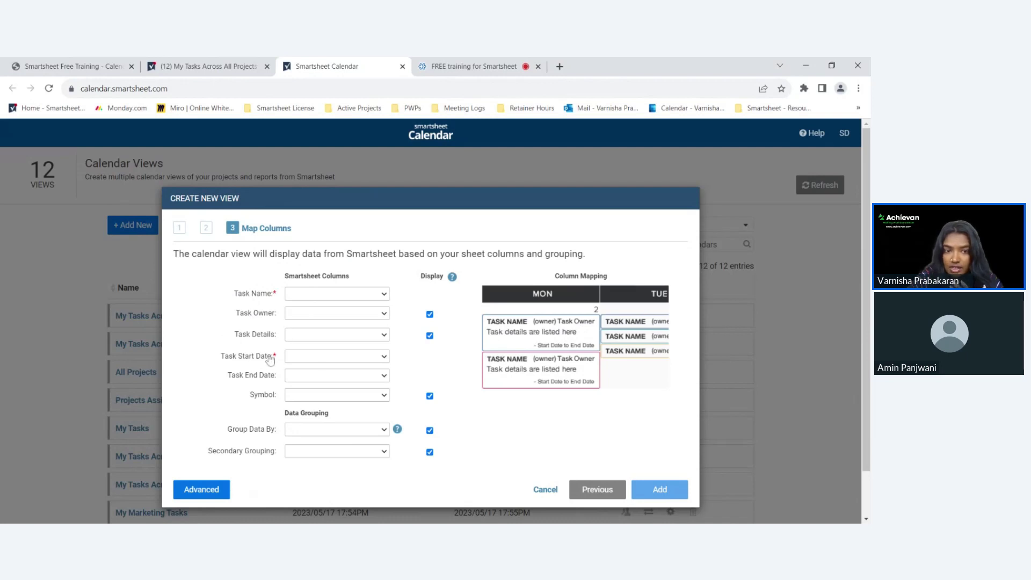
click(320, 297)
click(321, 337)
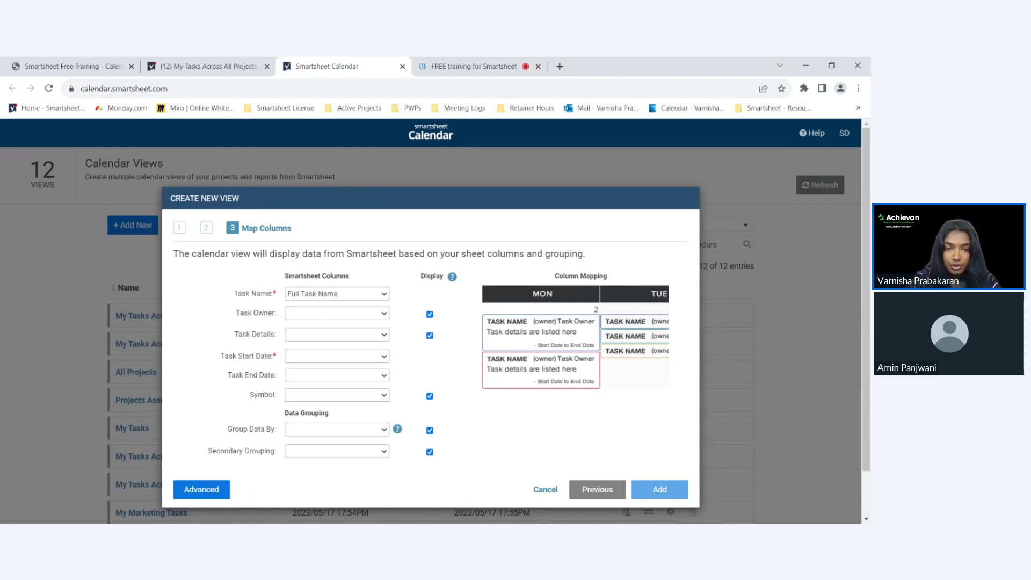
click(345, 326)
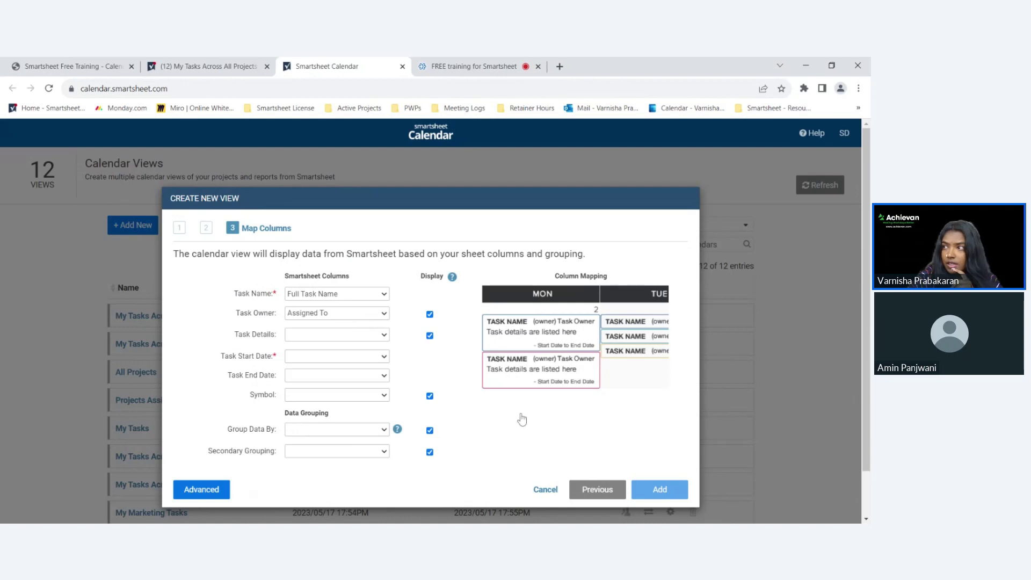
click(429, 314)
click(430, 337)
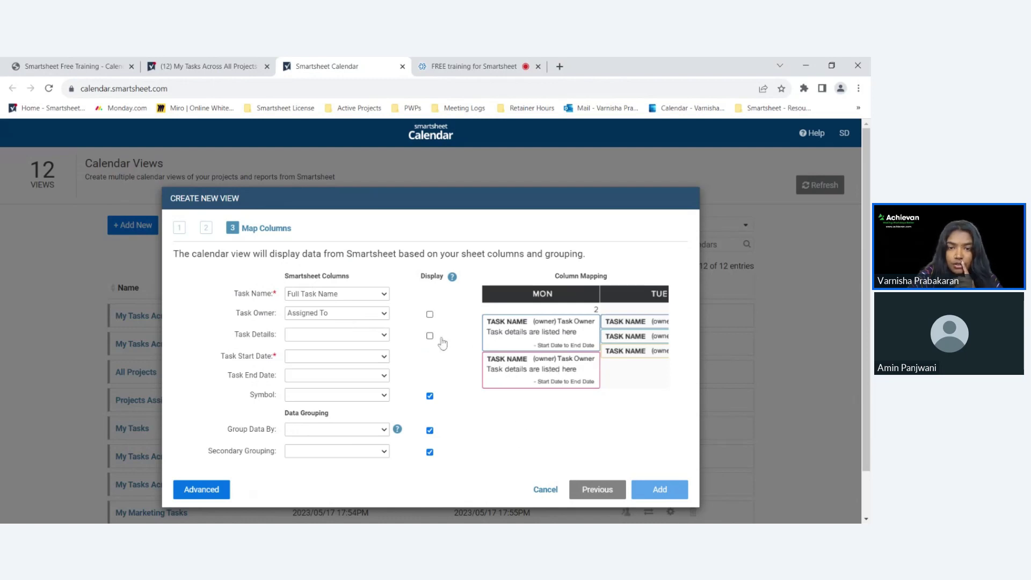
- Map Task Start Date to the Start Date column and Symbol to the Done column
scroll(367, 369, down, 1)
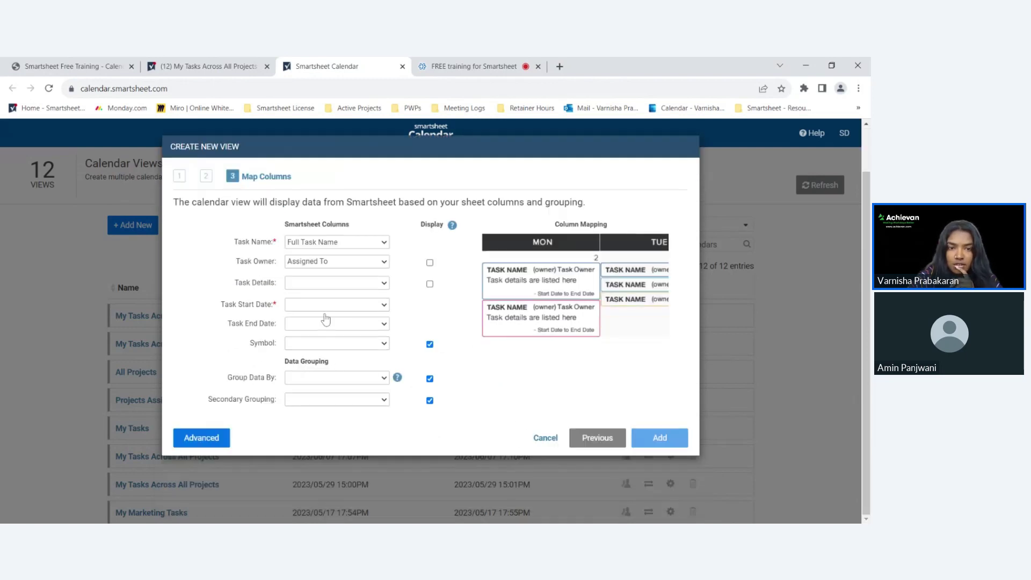
click(322, 307)
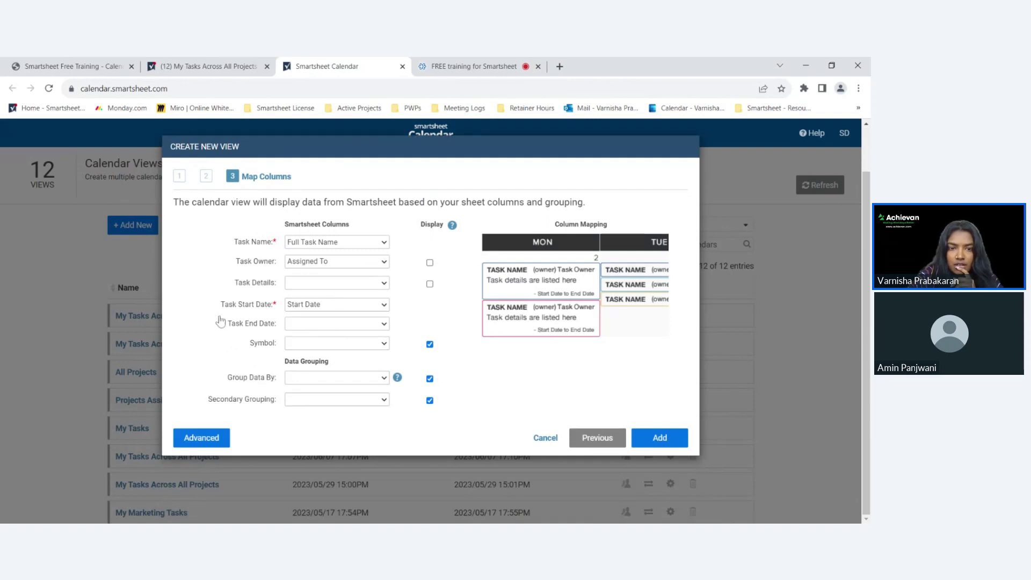
click(382, 343)
click(387, 354)
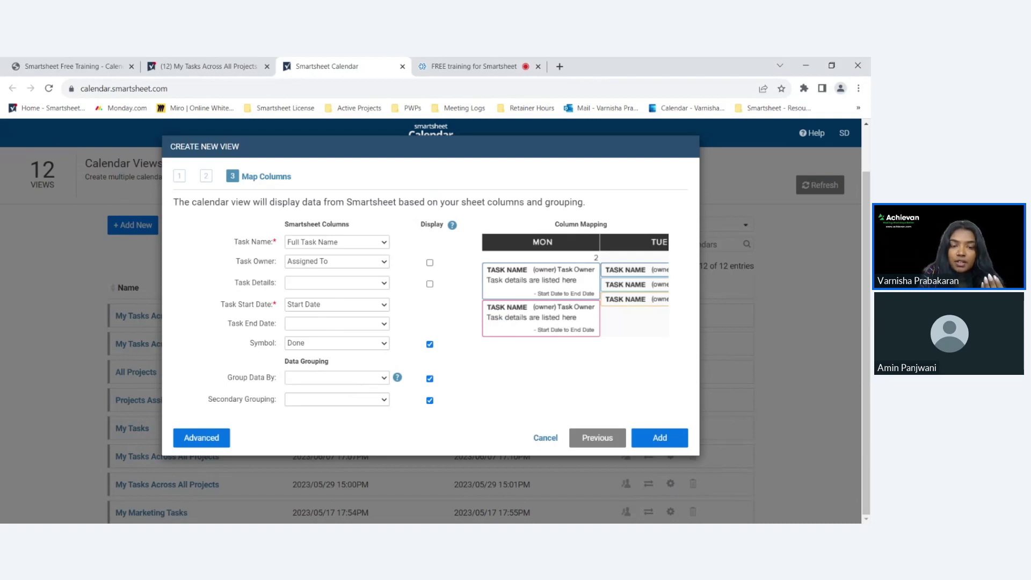
- Group the data by Campaign Type and turn off display for both the primary and secondary grouping
click(356, 470)
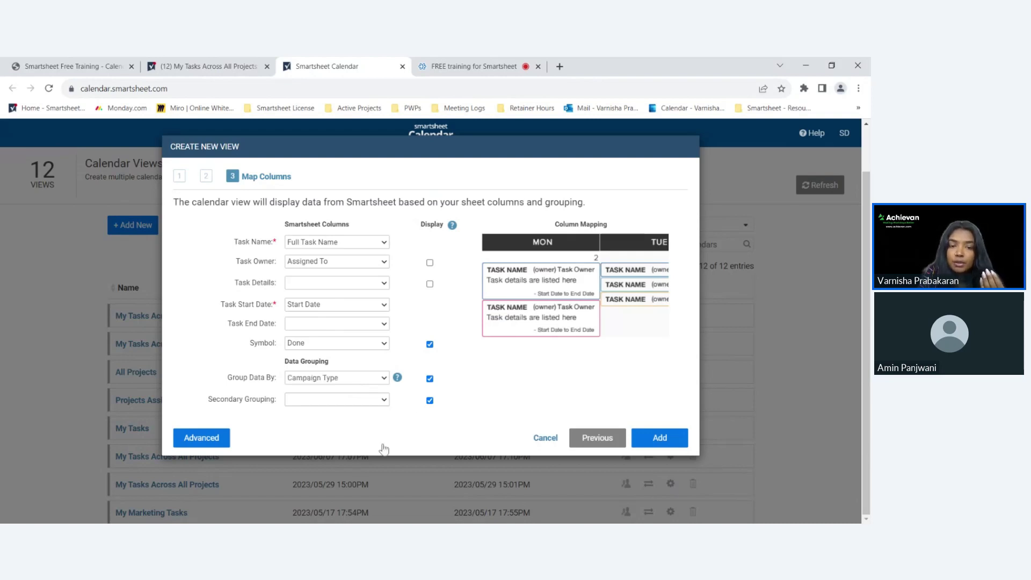
click(430, 401)
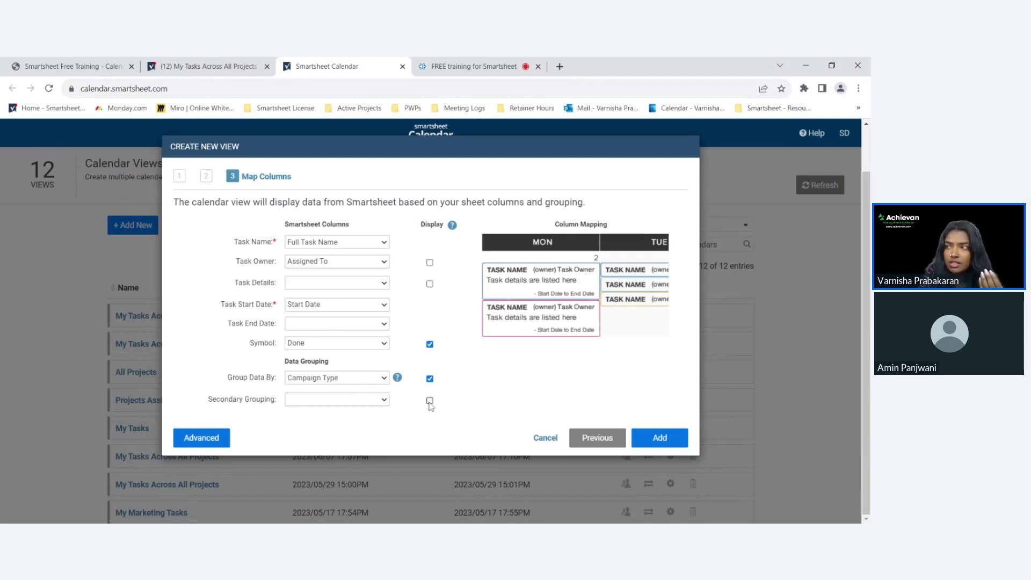
click(429, 379)
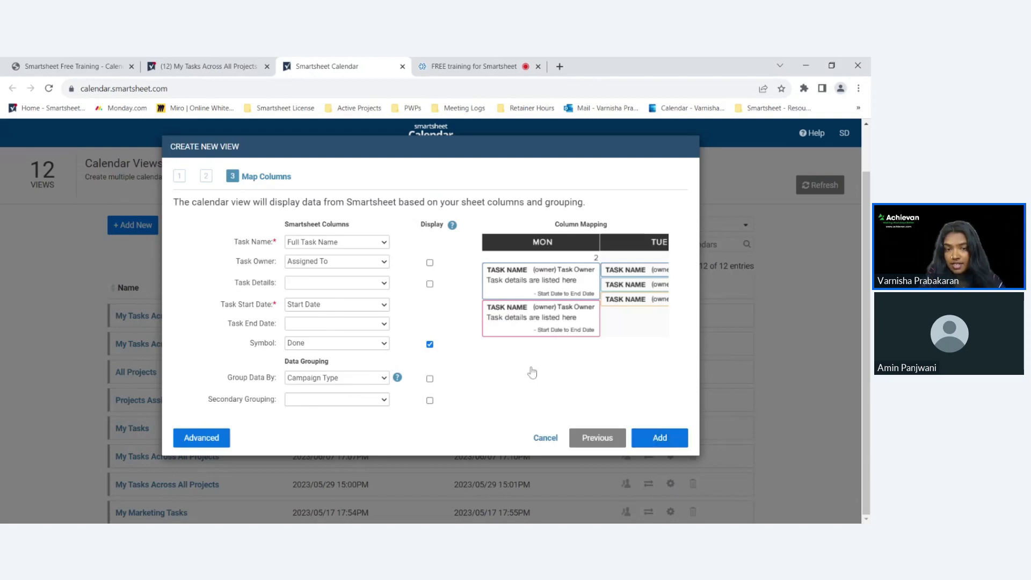
- Switch the view setup to advanced mode and continue to the additional columns
click(212, 436)
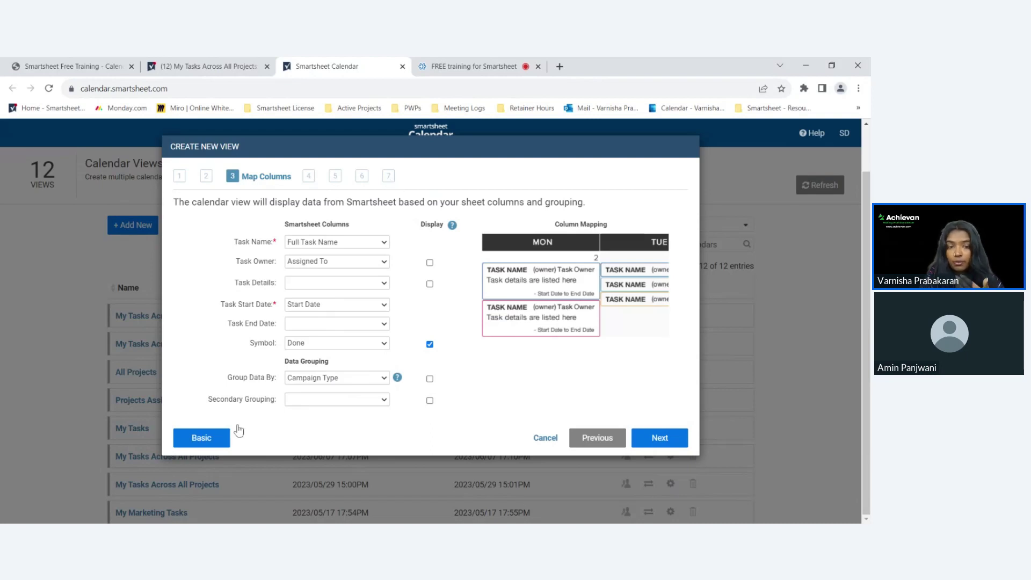
click(222, 441)
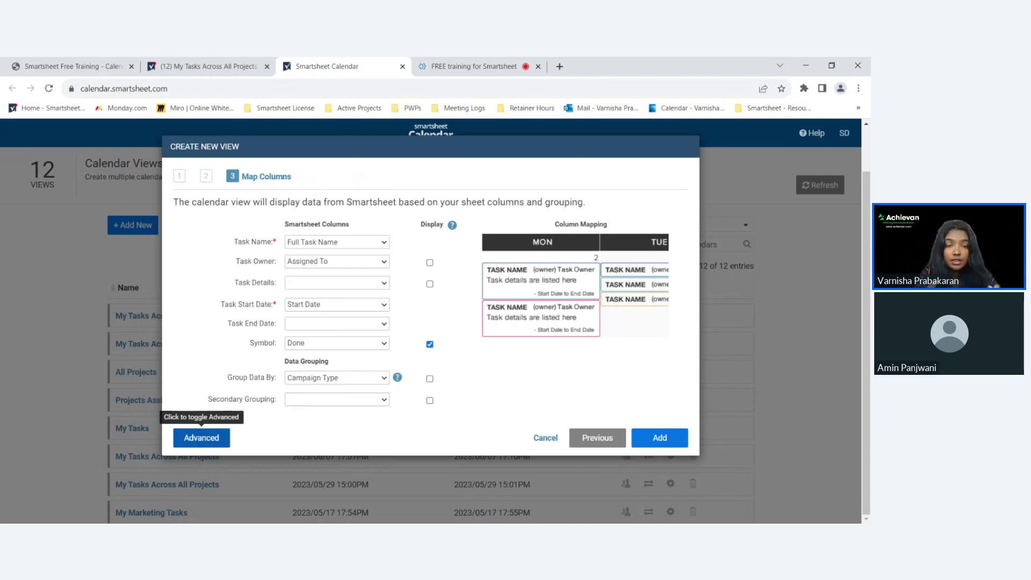
click(223, 441)
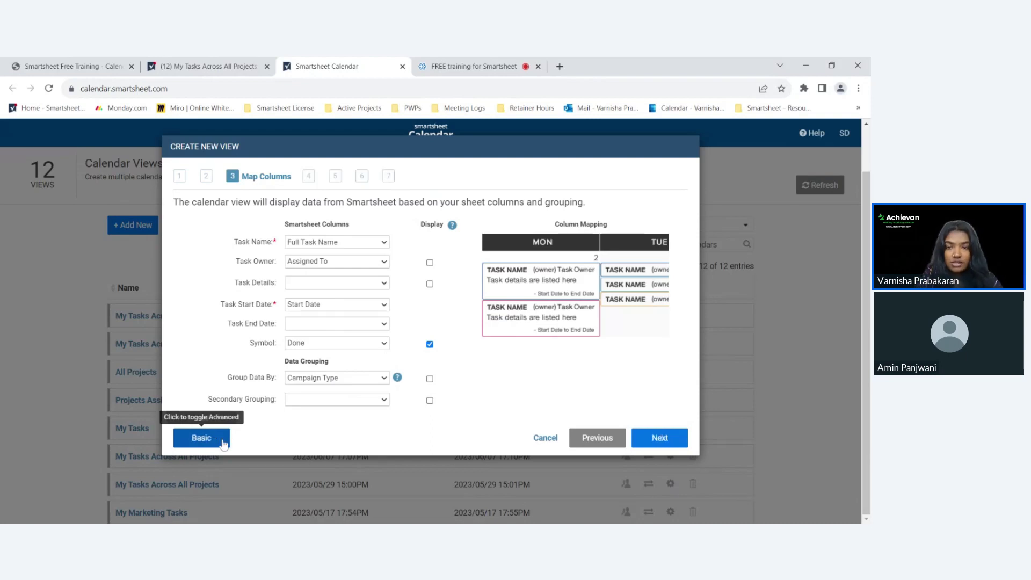
click(678, 438)
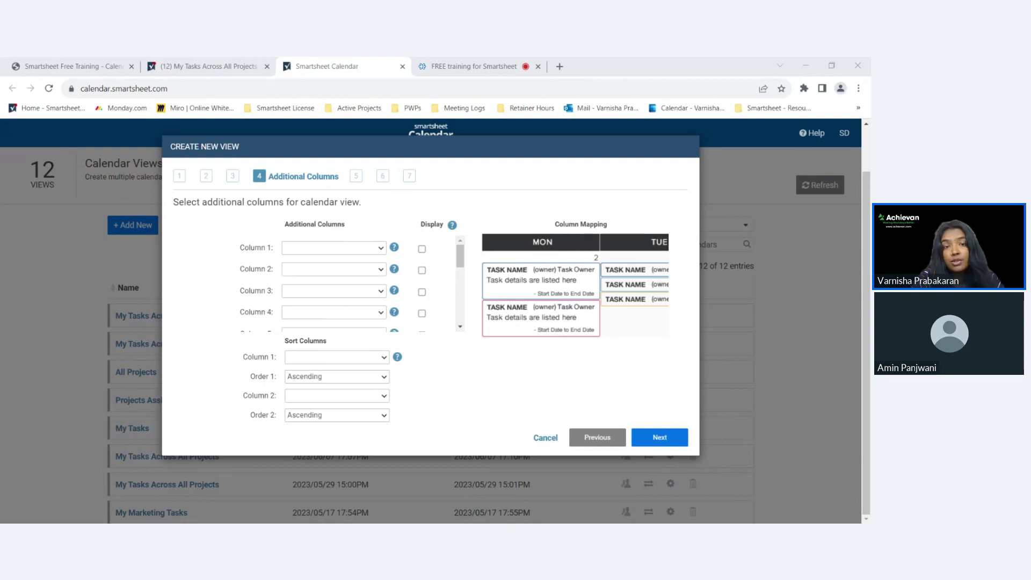
- Set additional columns 1 and 2 to Sheet Name and Event Type, with both displayed in the calendar
click(340, 260)
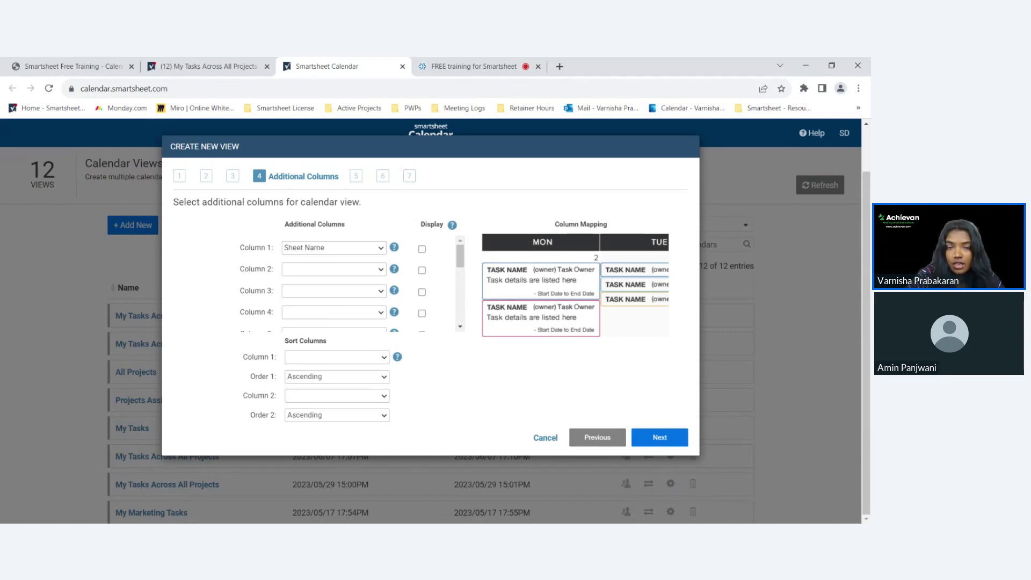
click(422, 249)
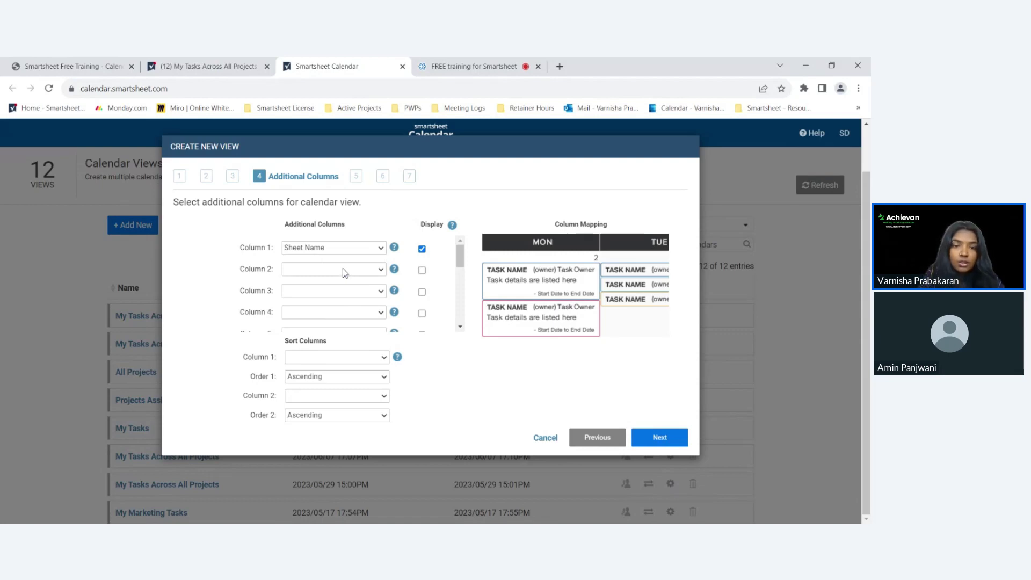
click(604, 437)
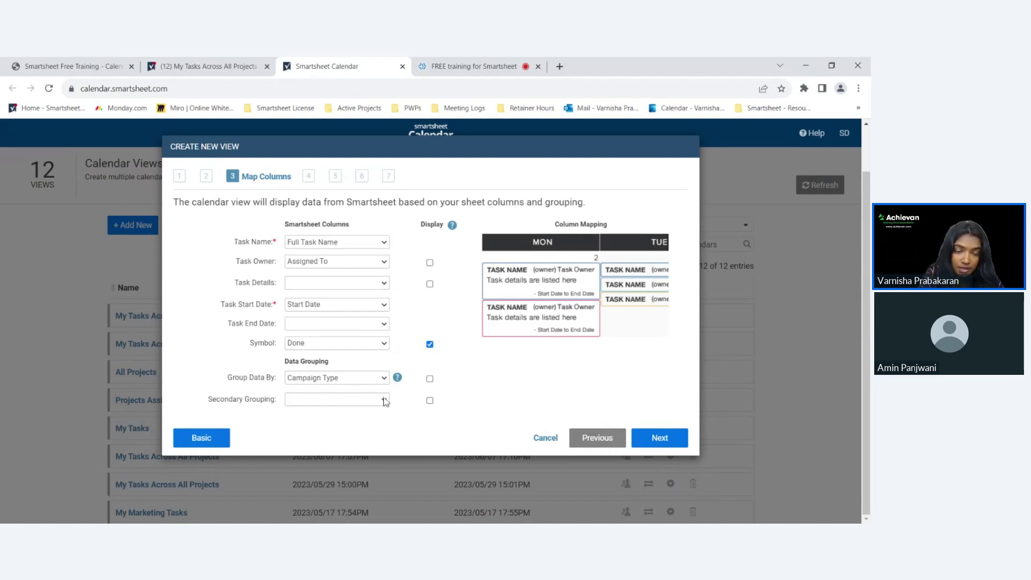
click(647, 440)
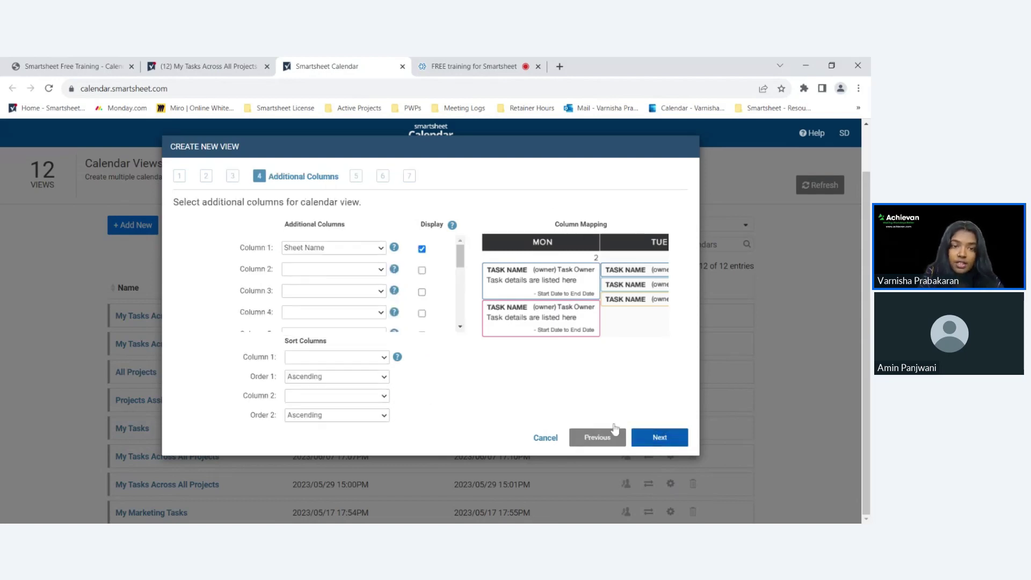
click(309, 281)
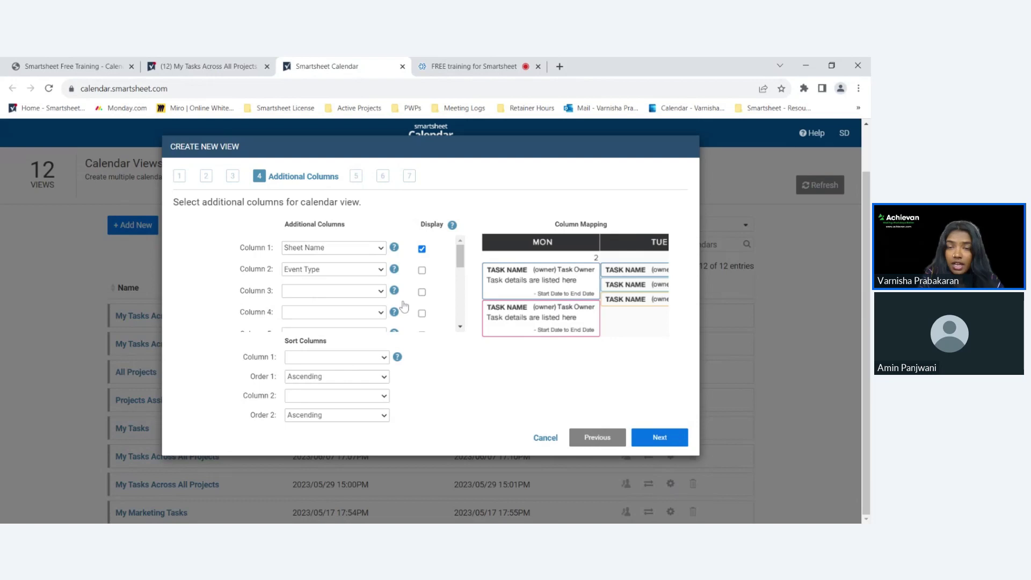
click(423, 272)
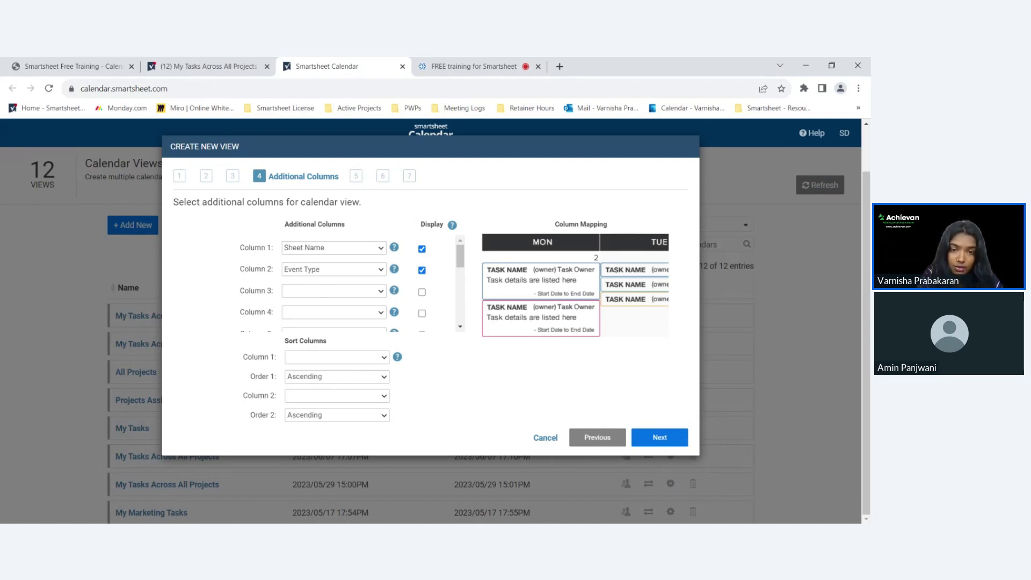
click(679, 443)
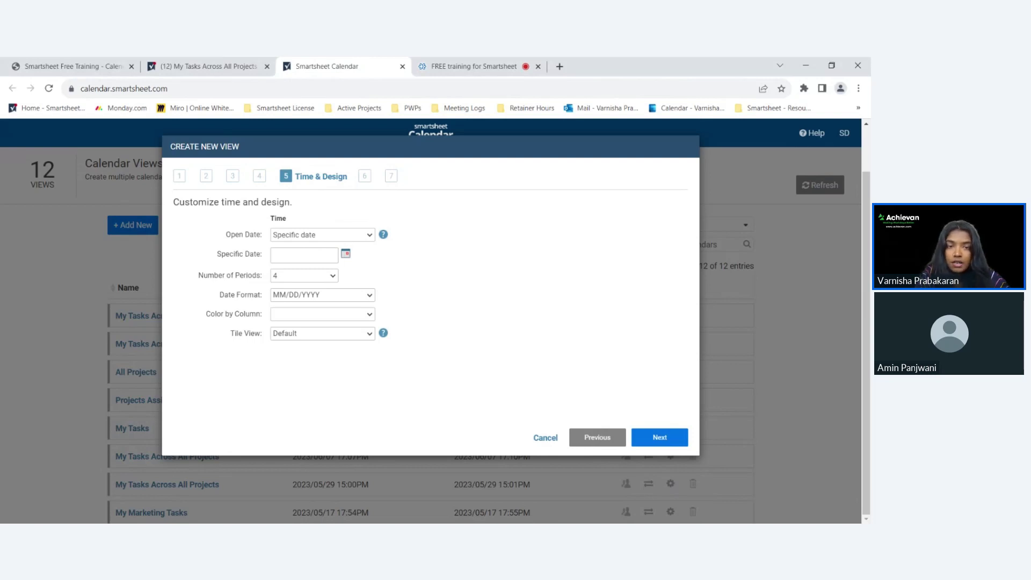
- Set the calendar's specific open date to 08/17/2023
click(316, 254)
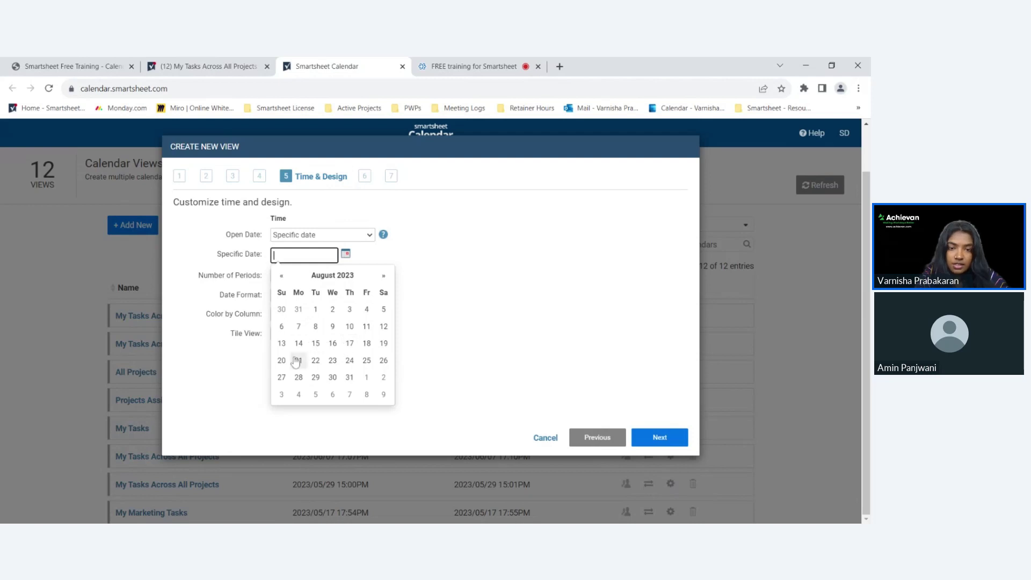
click(350, 344)
click(428, 301)
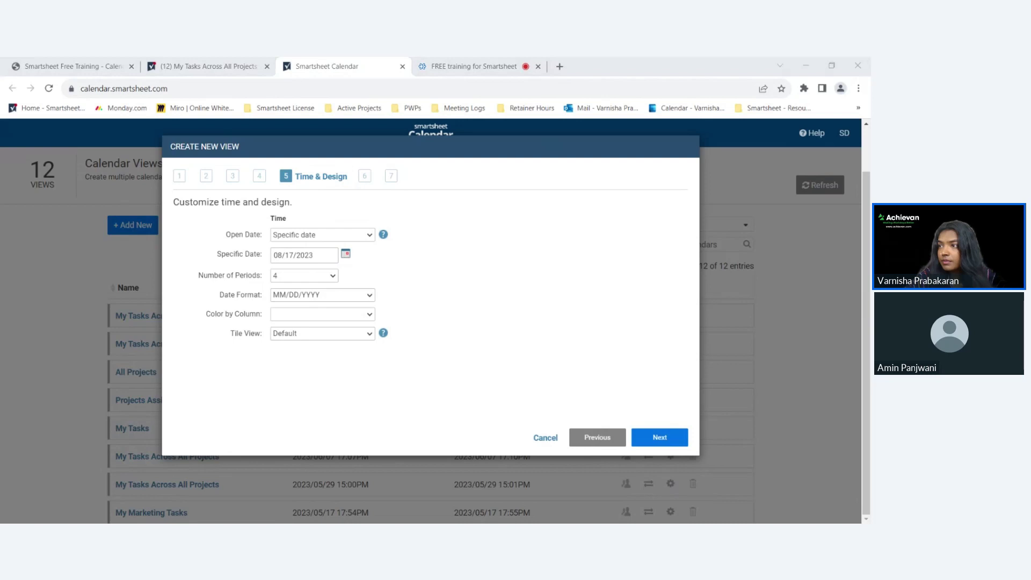
- Color the calendar by the Sheet Name column, try the With Header Bar tile view, and set it to With Top Bar
click(306, 317)
click(369, 315)
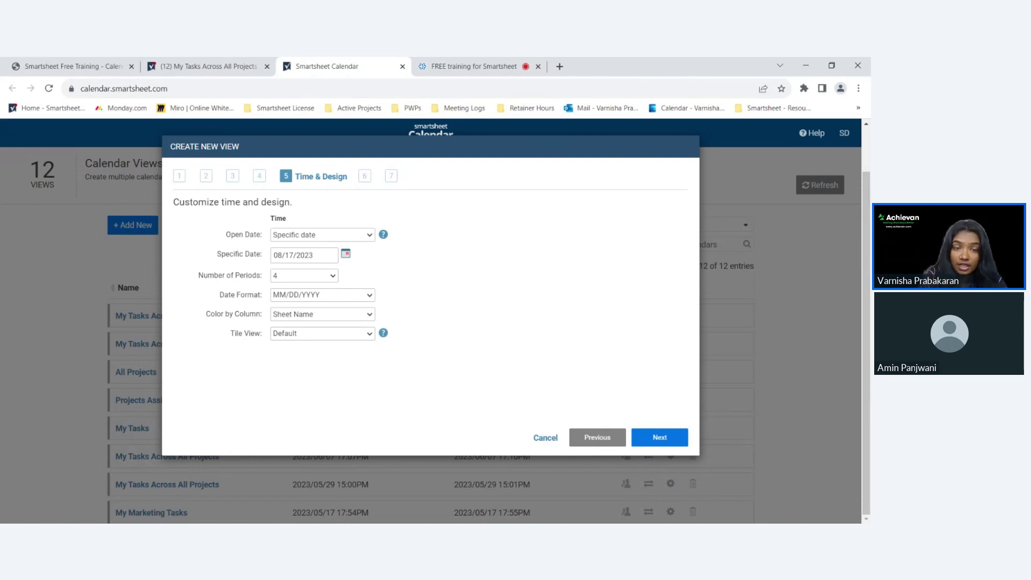
click(335, 356)
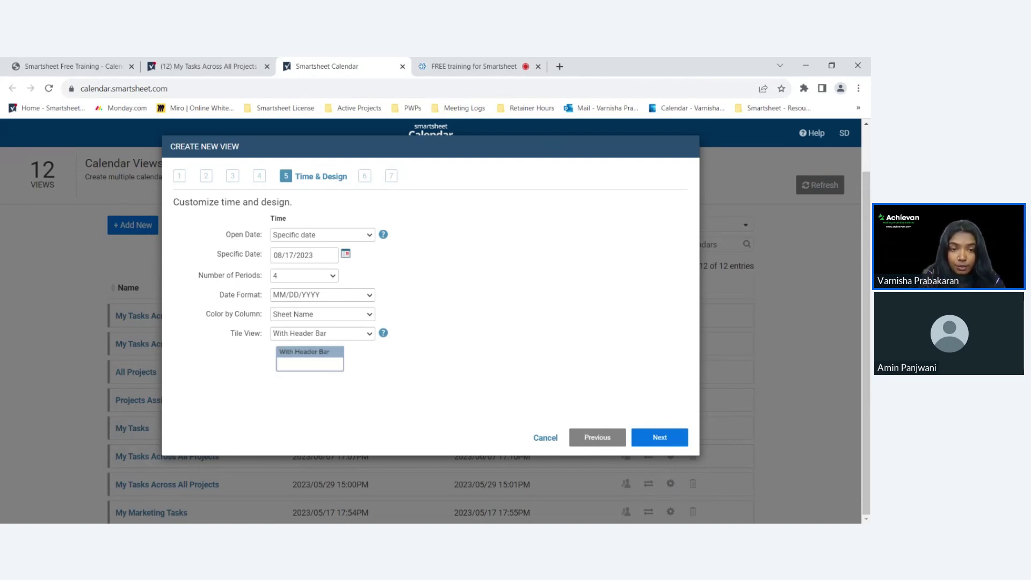
click(333, 368)
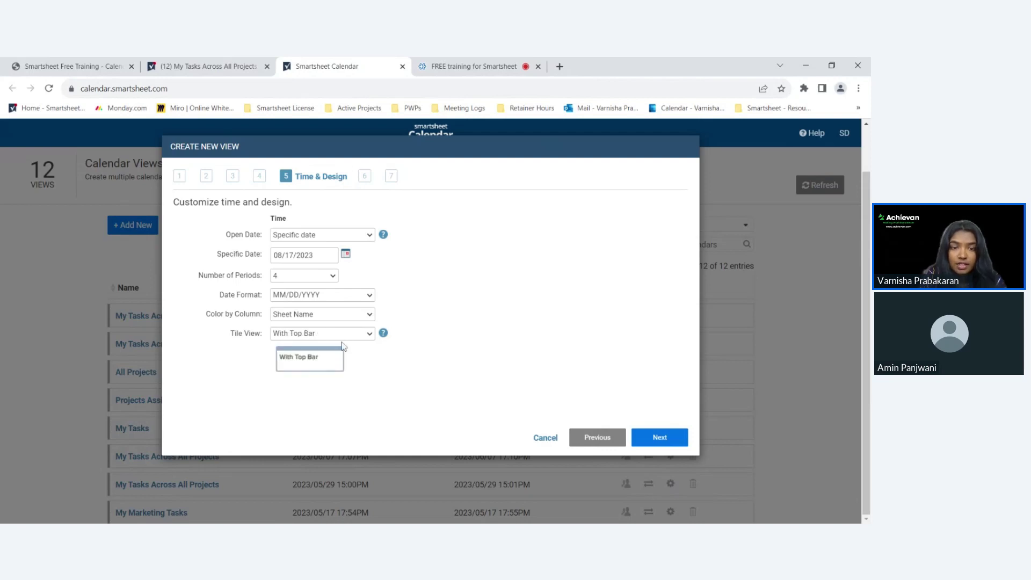
- Try the Semi-transparent and Color Filled tile views, set the tile view to With Header Bar, and continue to More Options
key(Down)
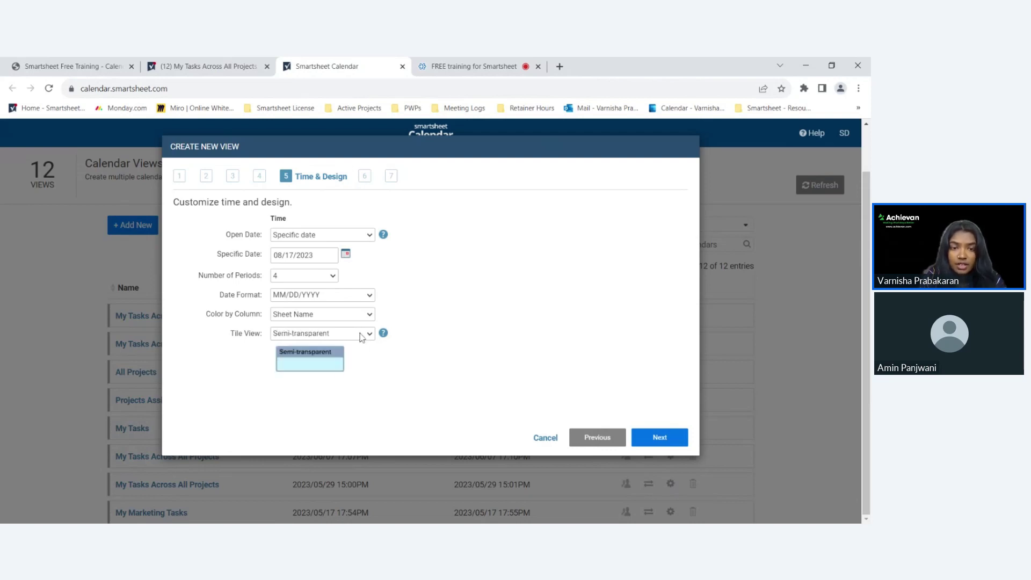
key(Down)
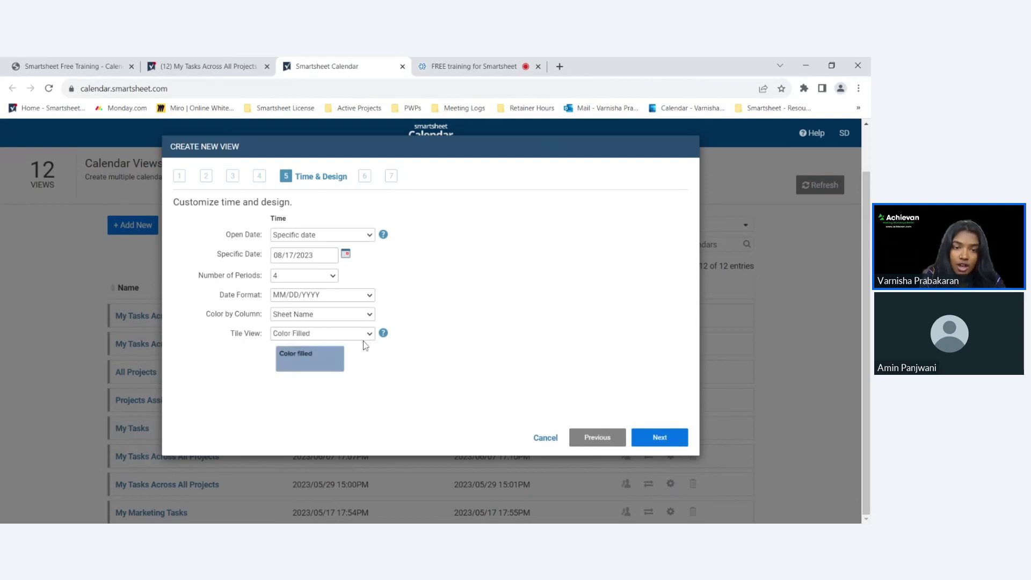
key(Down)
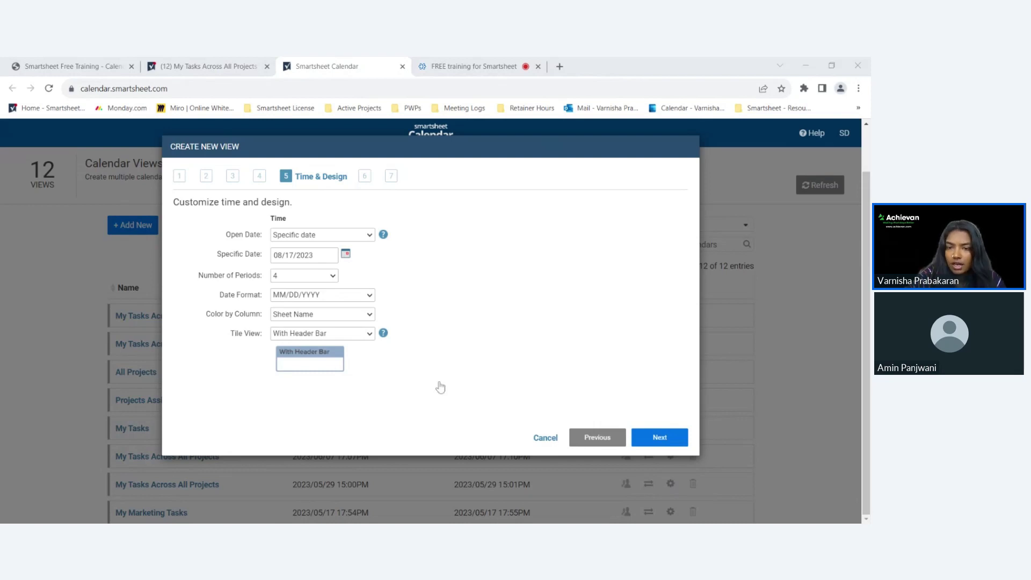
click(663, 439)
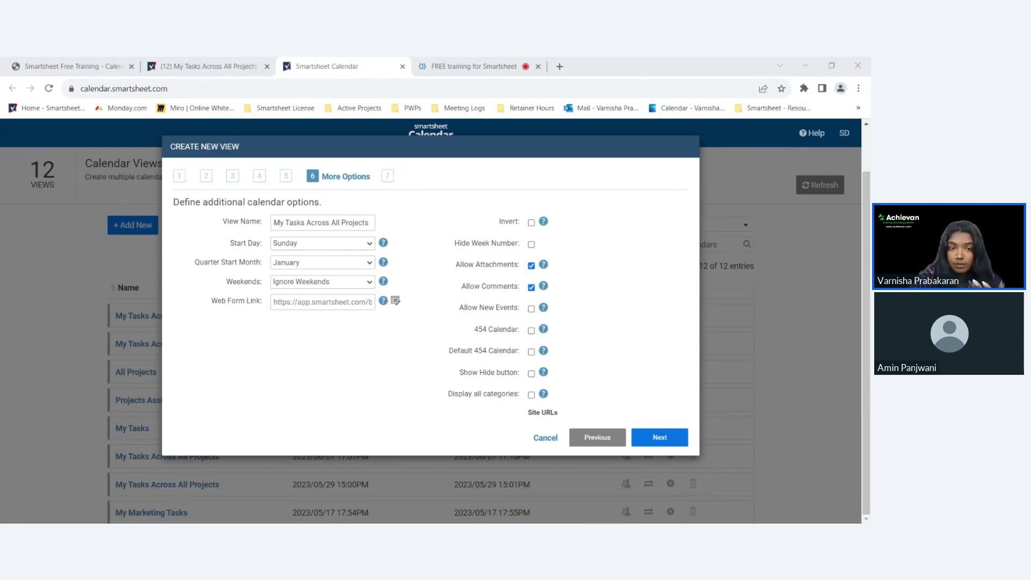
- Open the web form from the additional calendar options, and return to the view setup
click(395, 300)
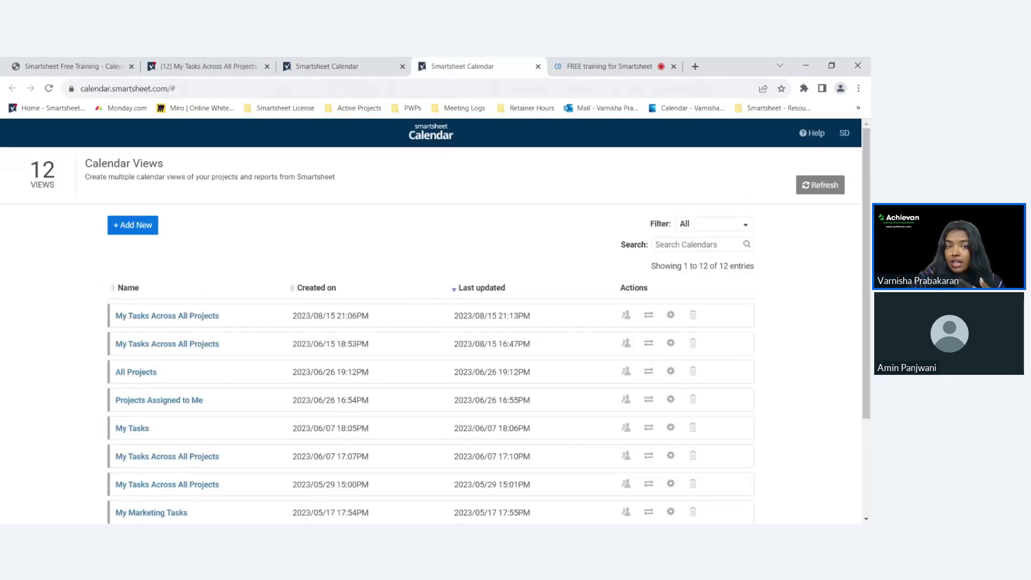
click(357, 64)
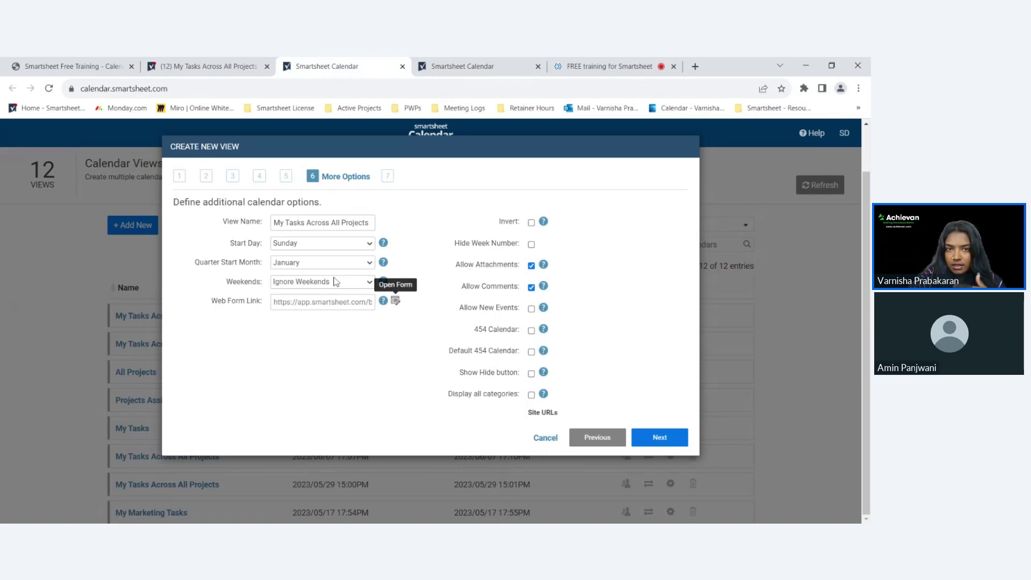
- Allow new events in the calendar with Marketing - Task List as the target write sheet, and continue to the confirmation
mouse_move(375, 307)
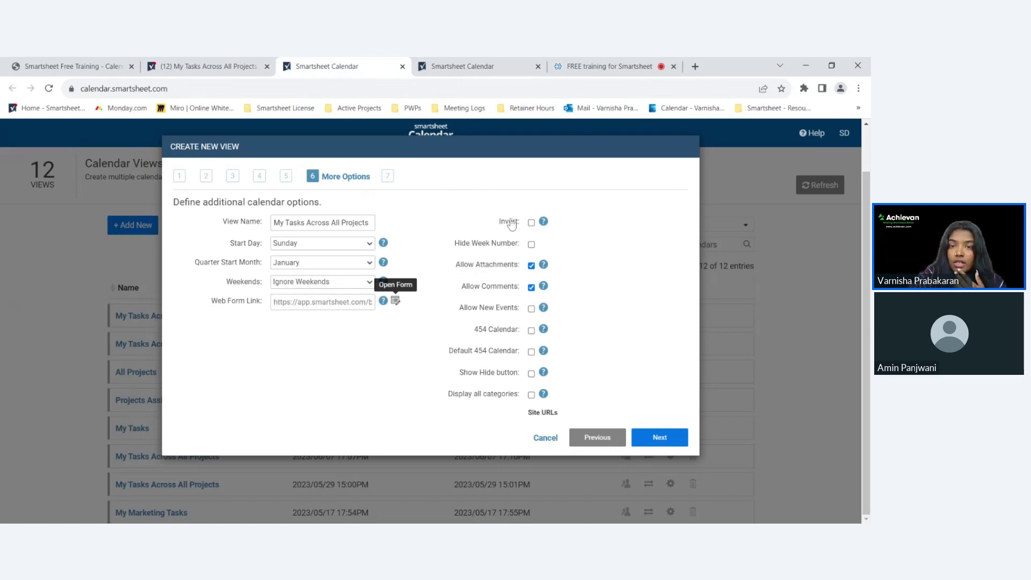
mouse_move(543, 224)
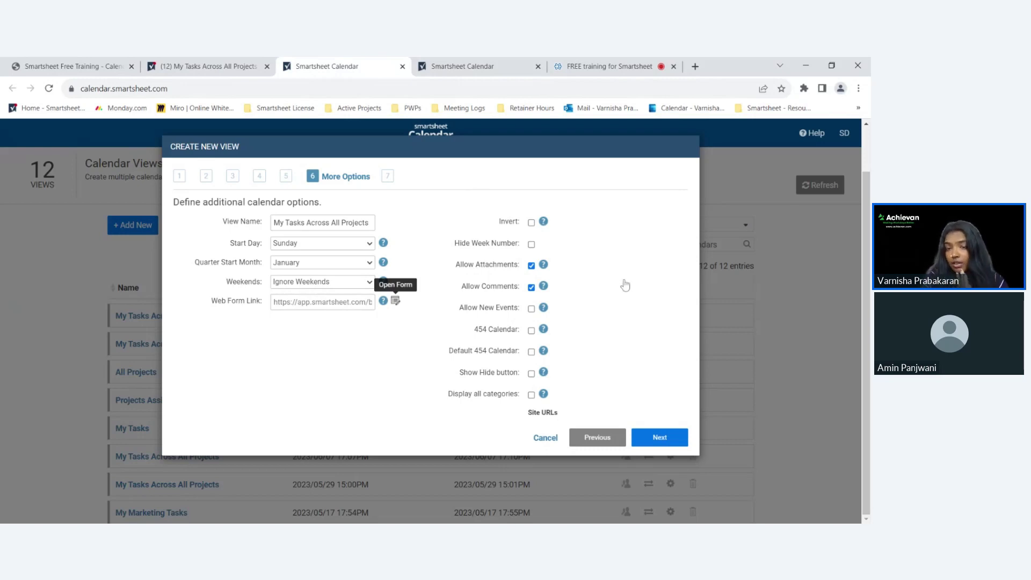
click(531, 309)
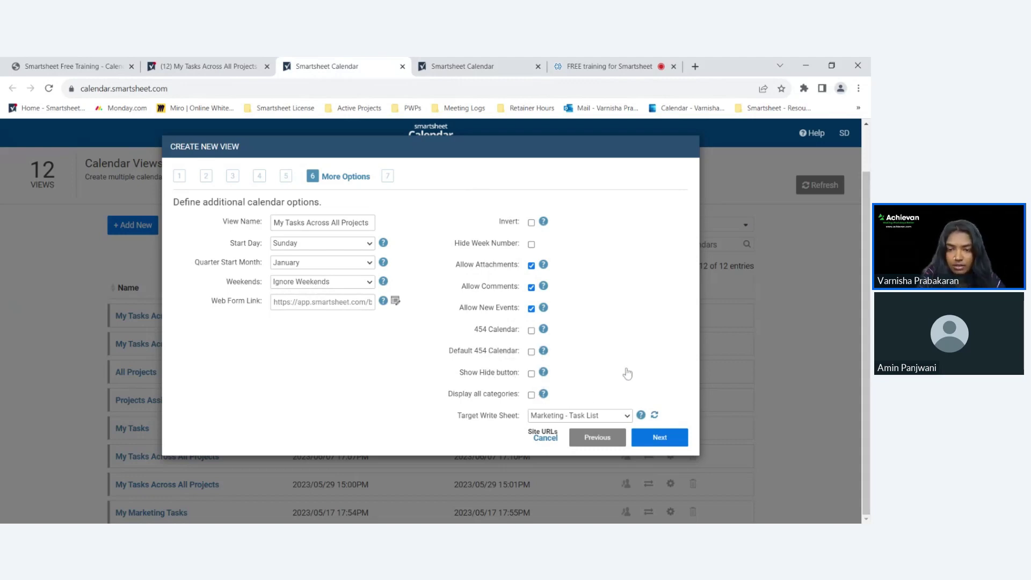
click(659, 444)
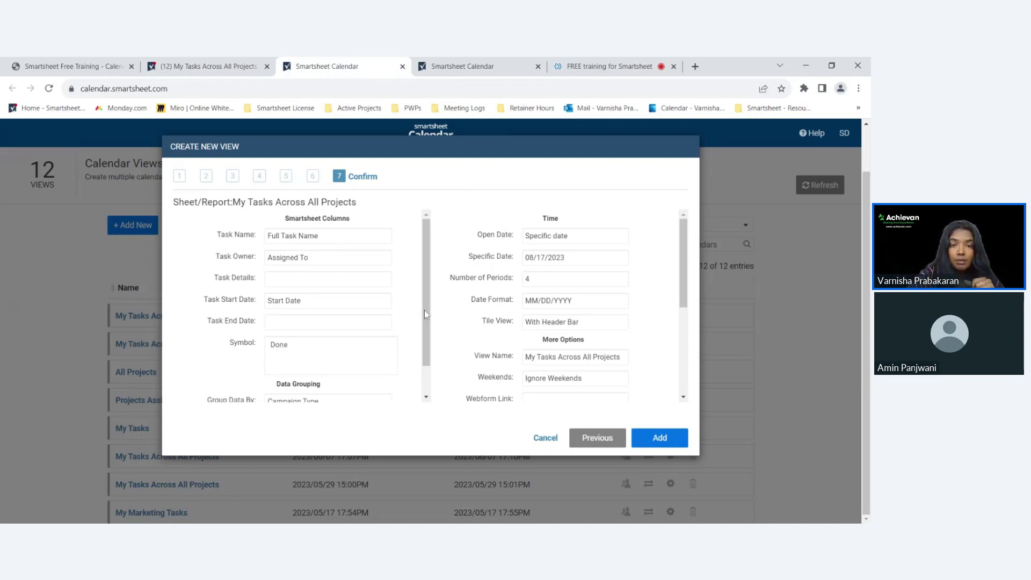
- Review the summary of the view's settings and add the new calendar view
scroll(424, 311, down, 1)
mouse_move(680, 298)
mouse_down()
mouse_move(678, 380)
mouse_move(682, 290)
mouse_up()
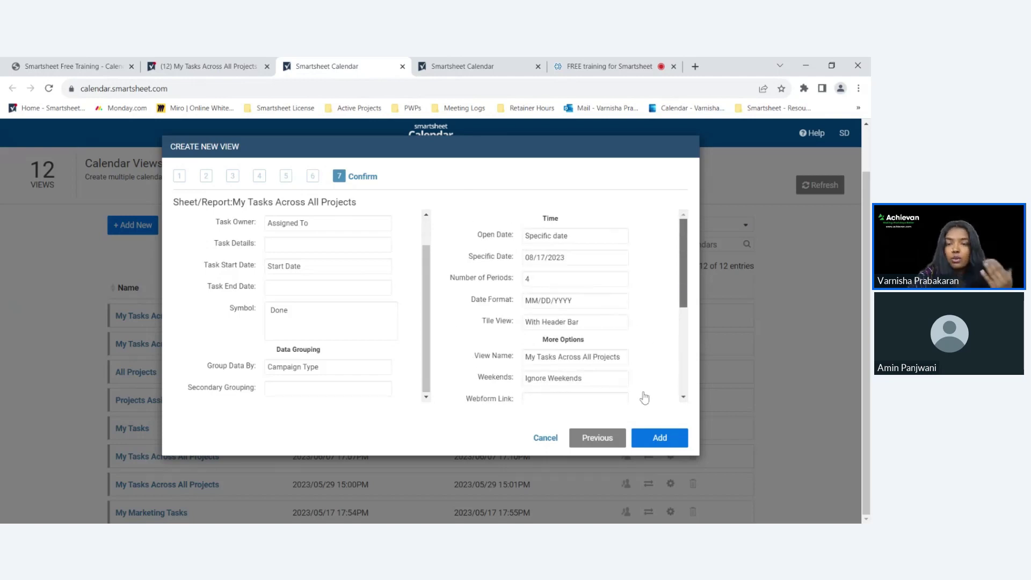
click(661, 437)
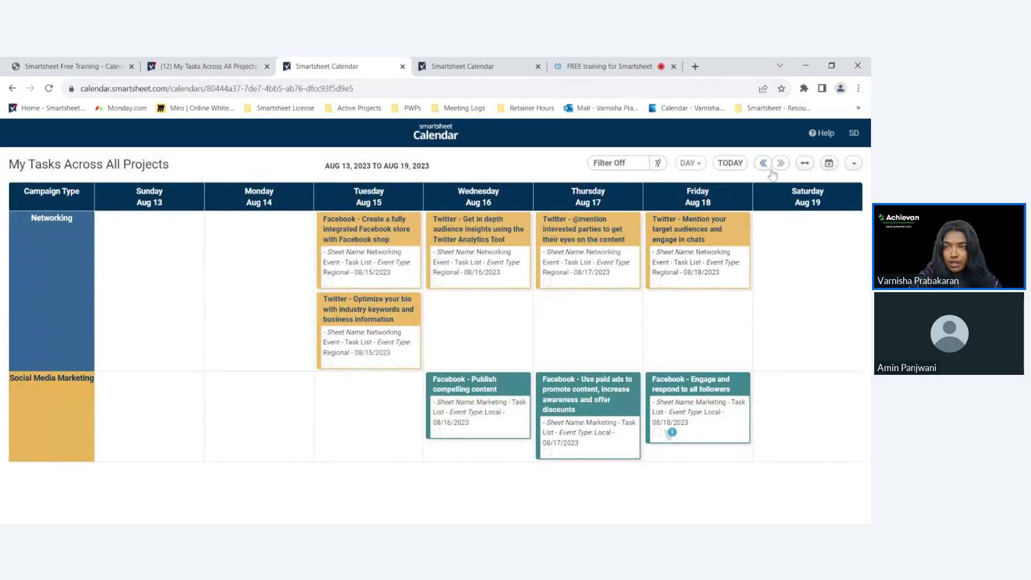
- Look through the new calendar in the week, multi-month, quarter and month views
click(699, 164)
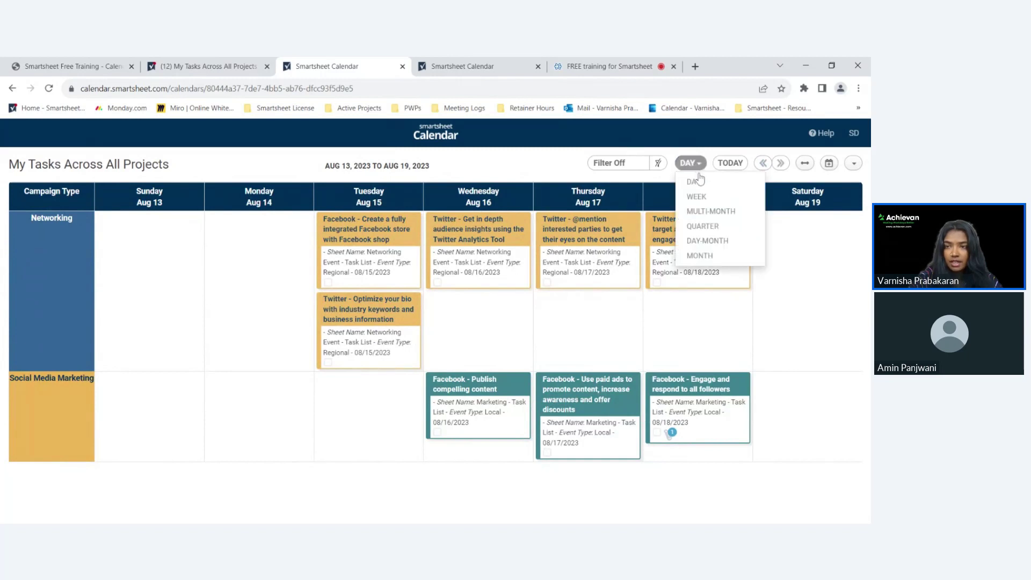
click(710, 194)
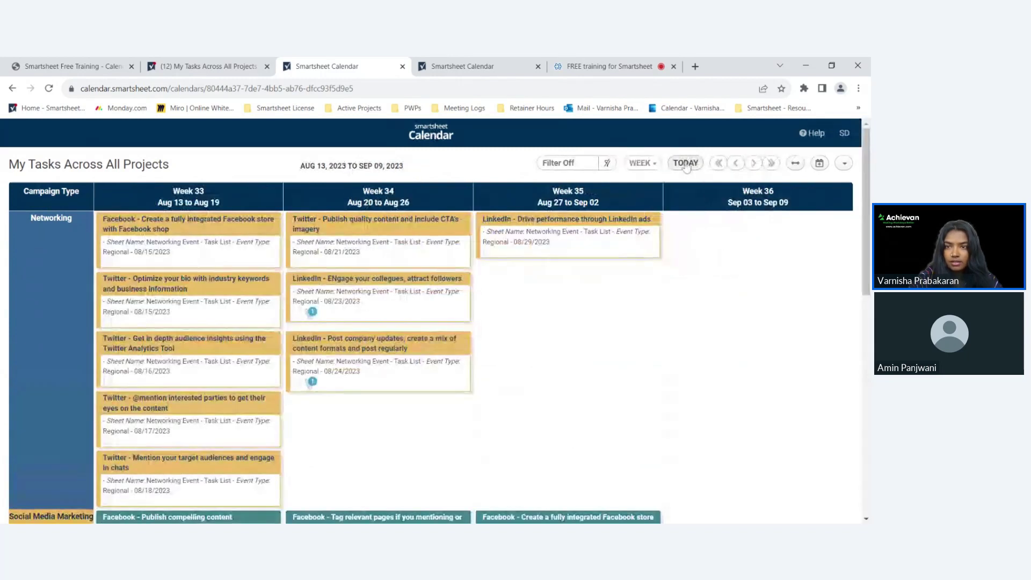
click(642, 163)
click(668, 220)
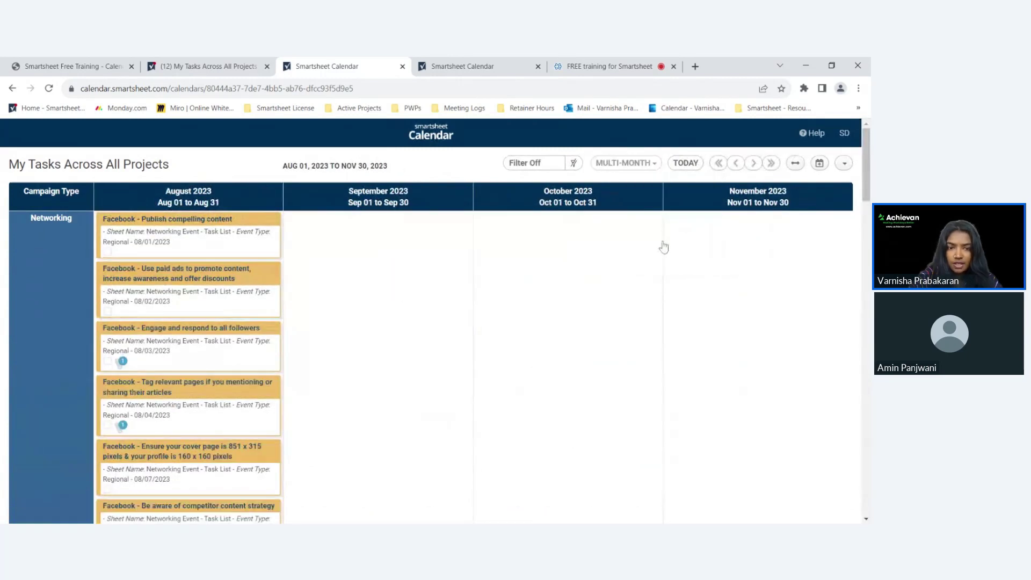
scroll(660, 242, down, 10)
click(649, 162)
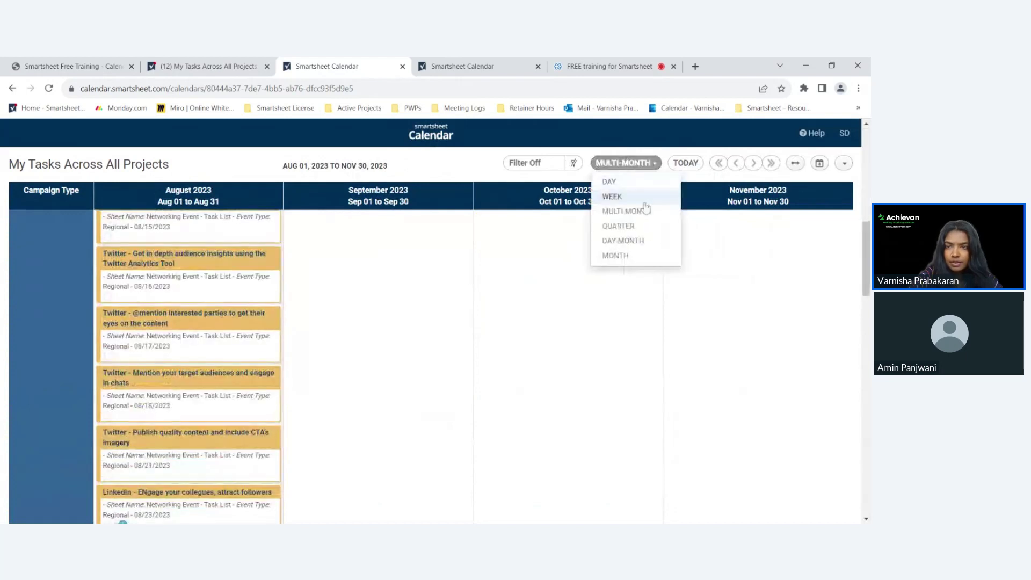
click(628, 226)
click(639, 163)
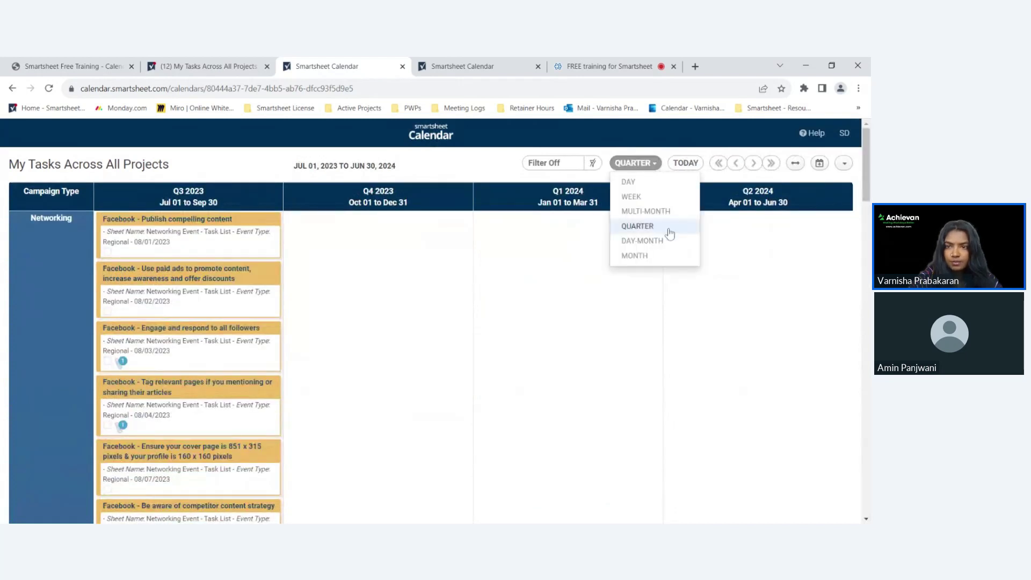
click(660, 256)
scroll(751, 285, down, 6)
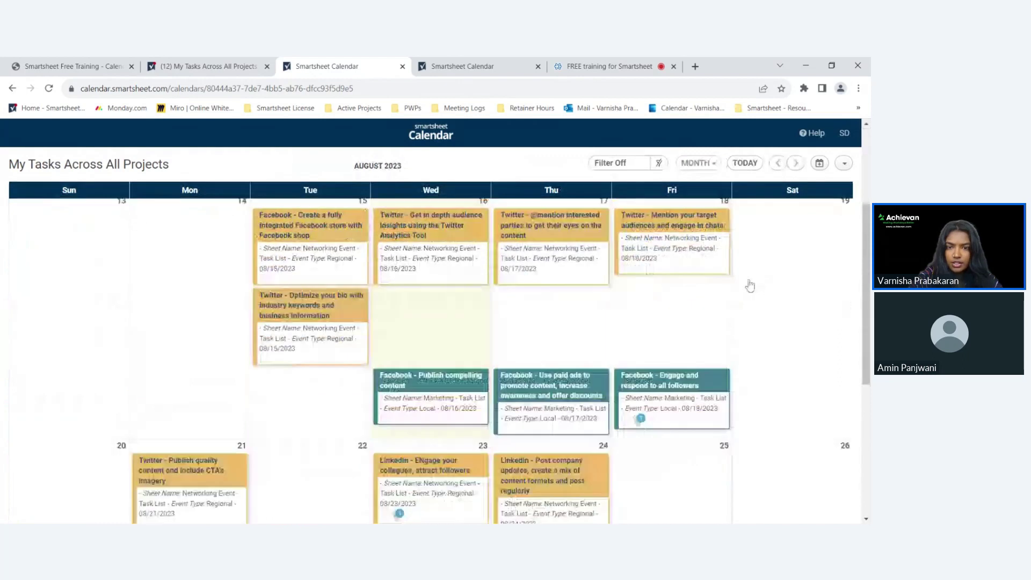
scroll(754, 289, up, 1)
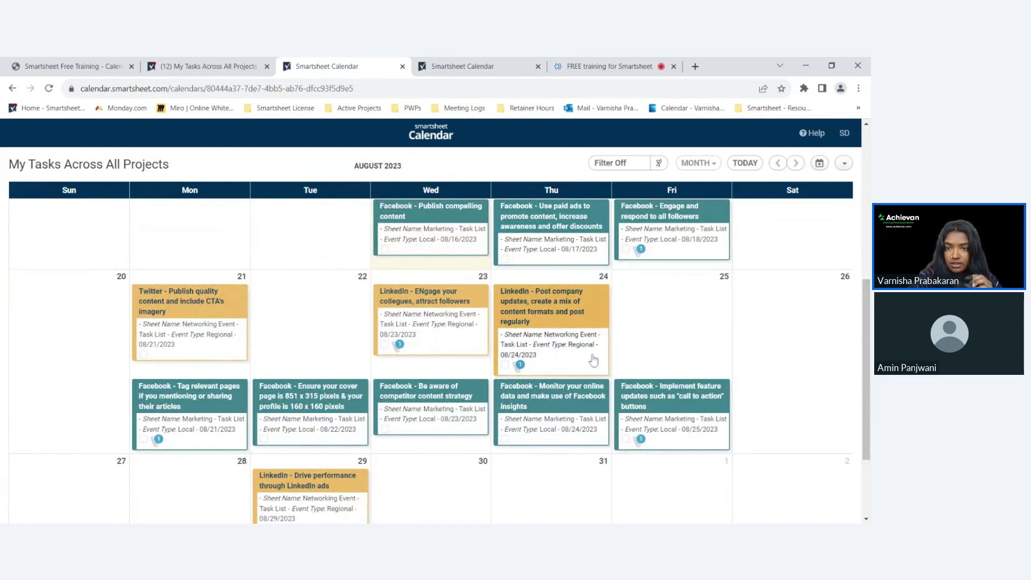
scroll(582, 314, up, 2)
- Return the calendar to the day view and move forward to the week of Aug 20 to Aug 26, 2023
click(696, 163)
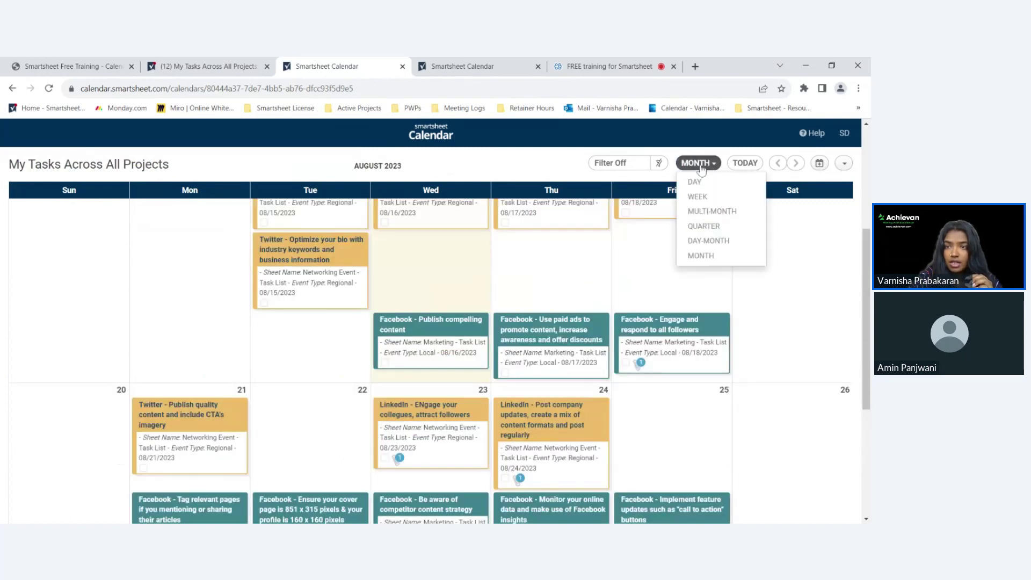
click(709, 182)
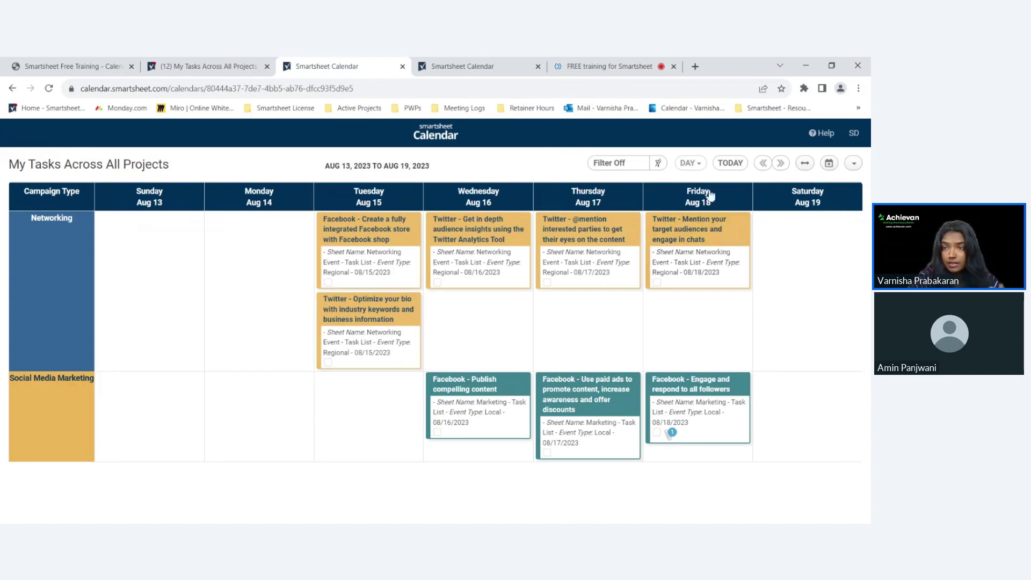
click(780, 163)
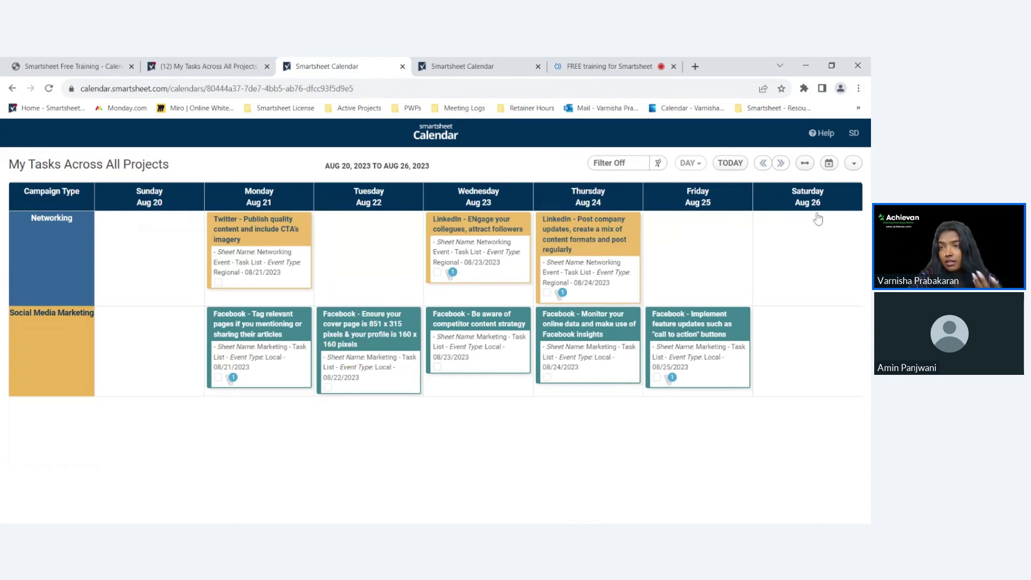
- Set Color by Column to Campaign Type in the calendar's time and design settings, and update the calendar
click(853, 164)
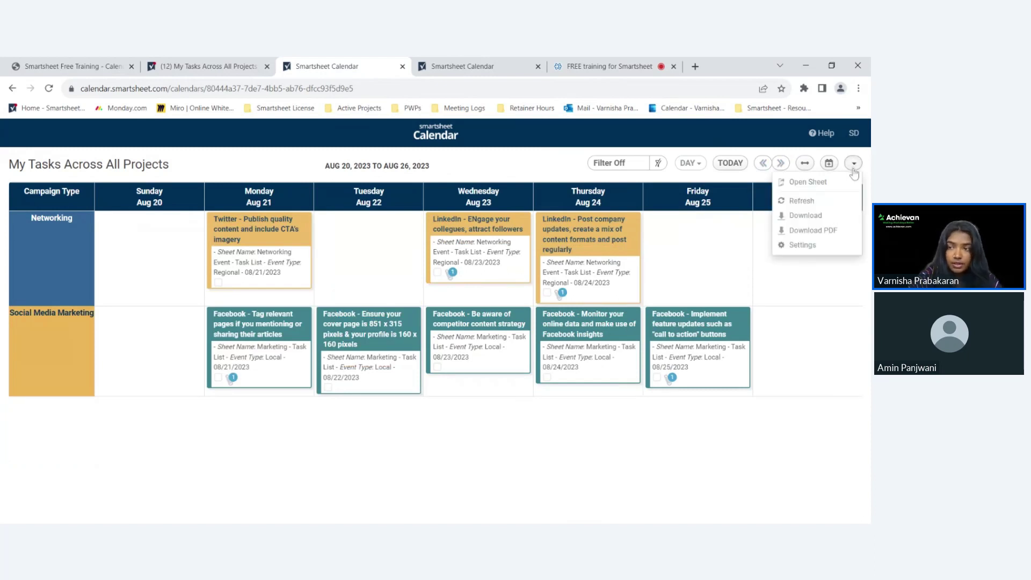
click(802, 245)
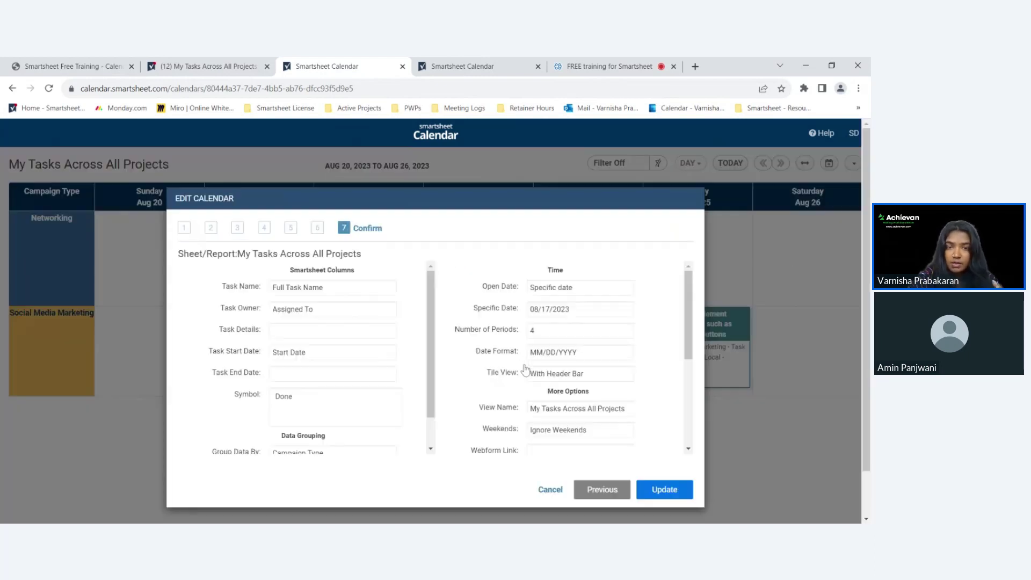
click(604, 485)
click(604, 489)
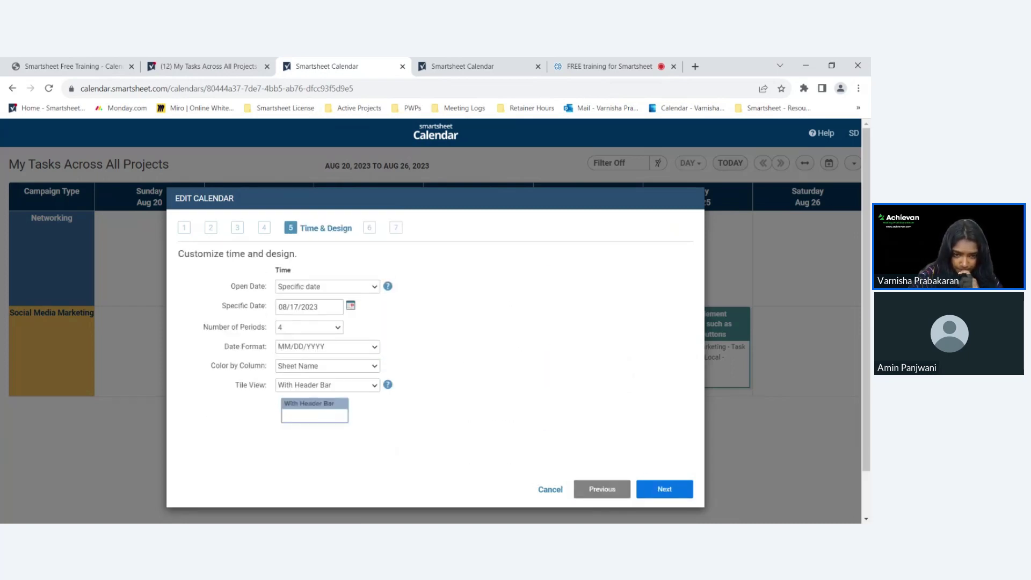
click(335, 465)
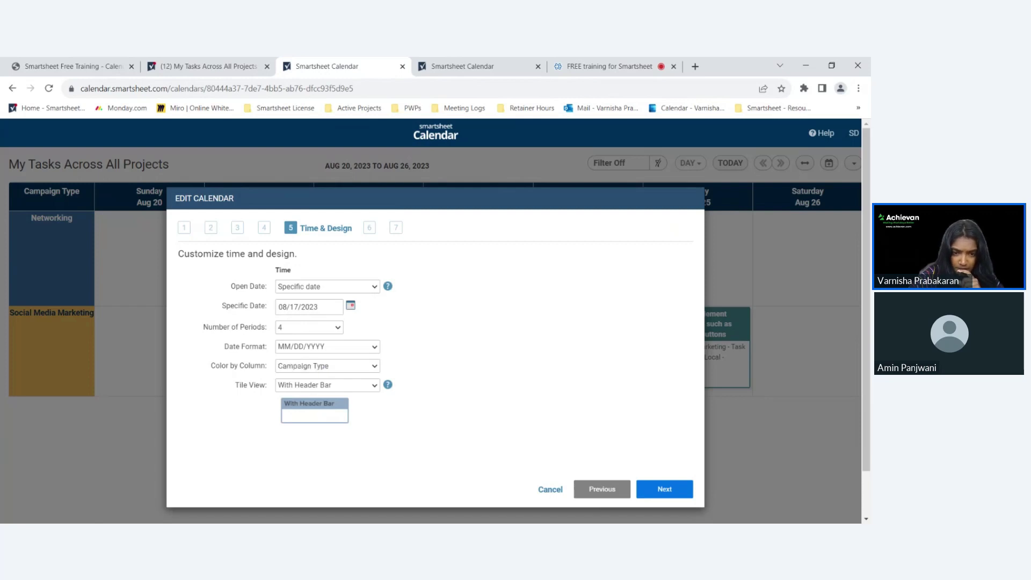
click(661, 490)
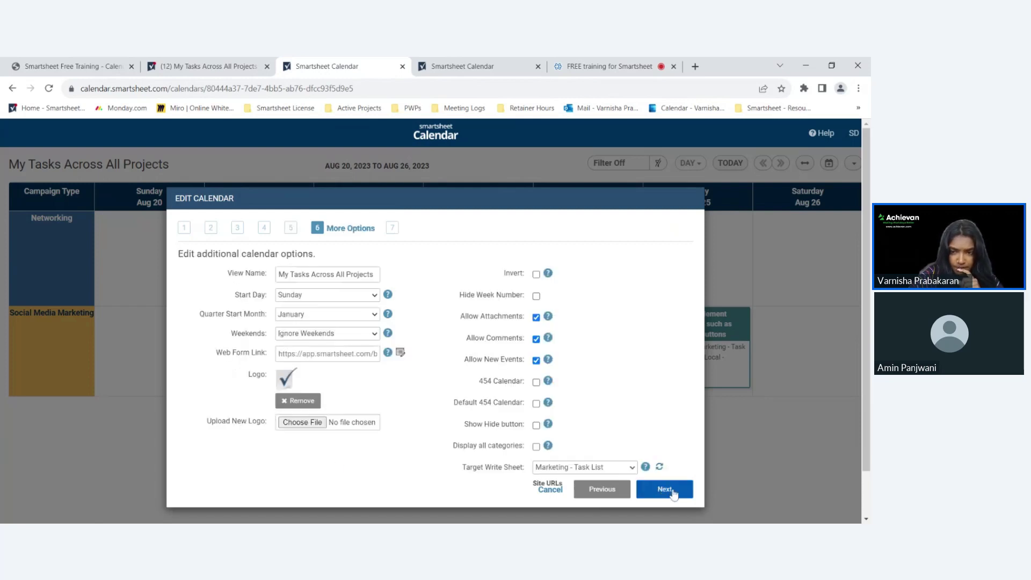
click(664, 489)
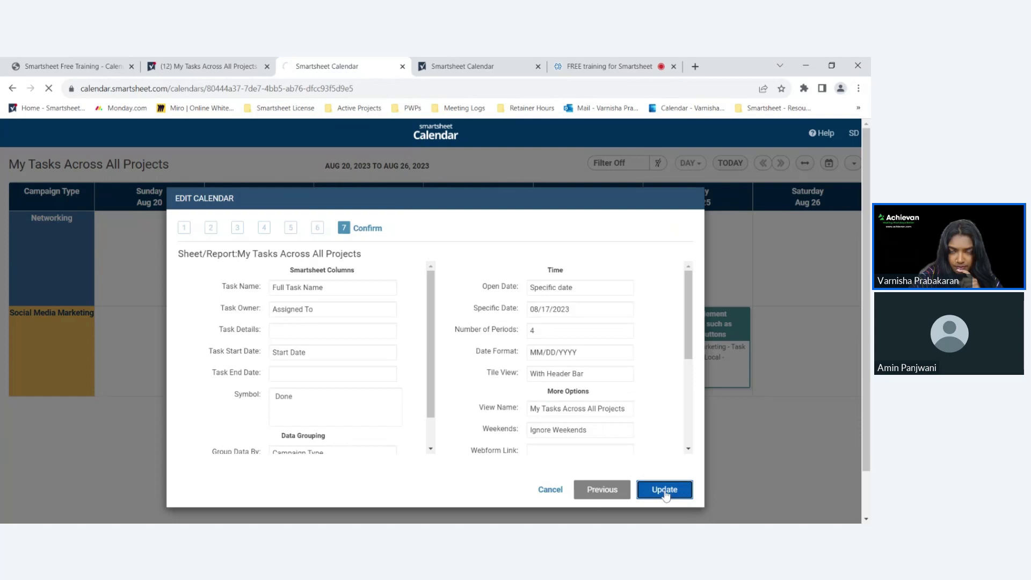
click(665, 491)
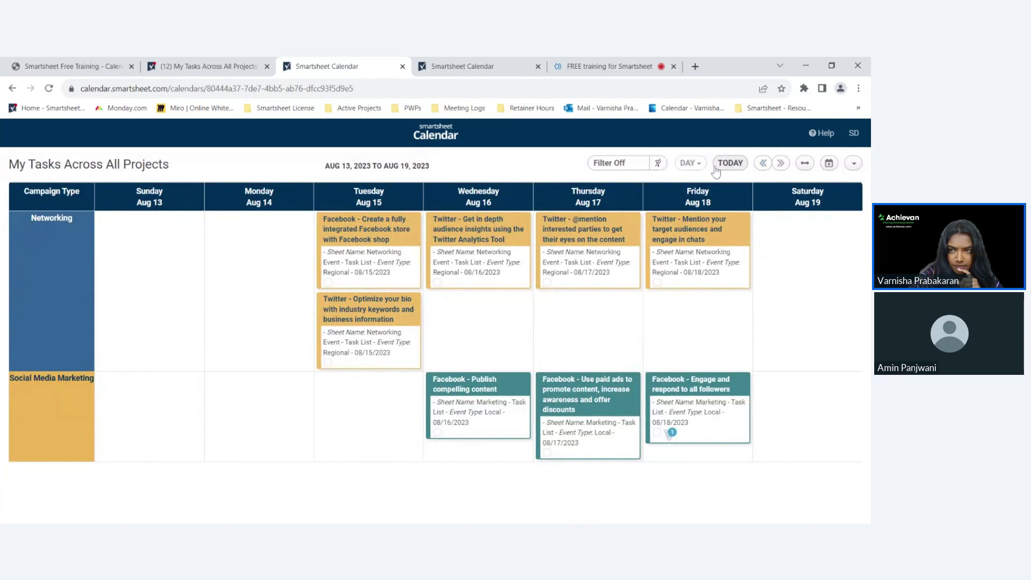
- Examine the updated calendar's tile colors in the week view and the August 2023 month view
click(690, 163)
click(699, 196)
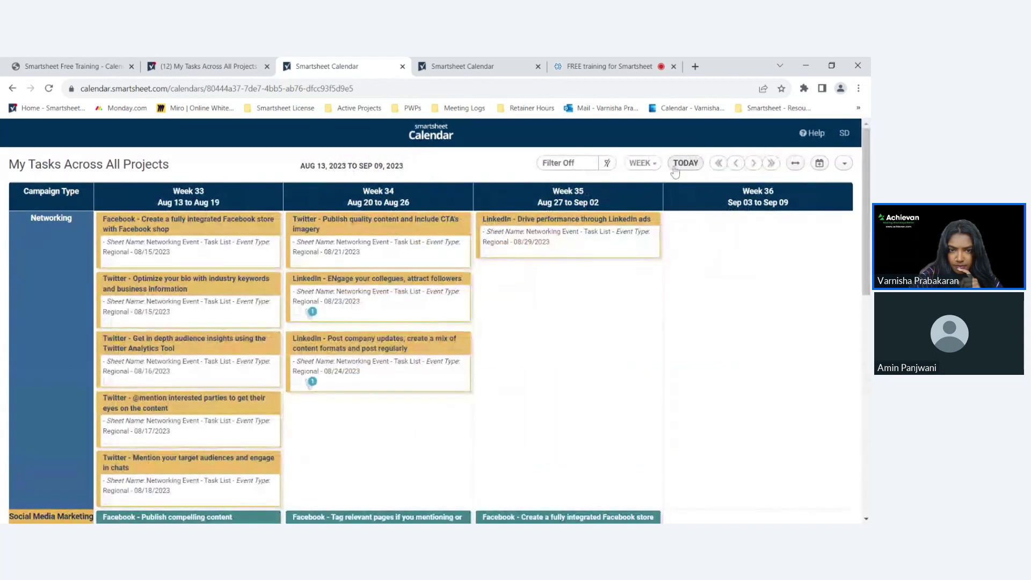
click(654, 164)
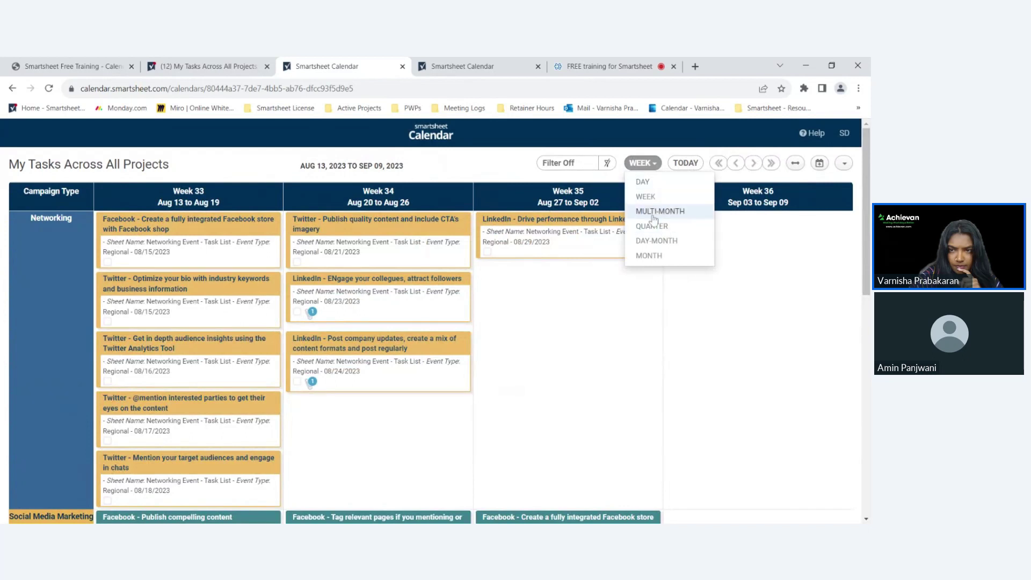
click(651, 256)
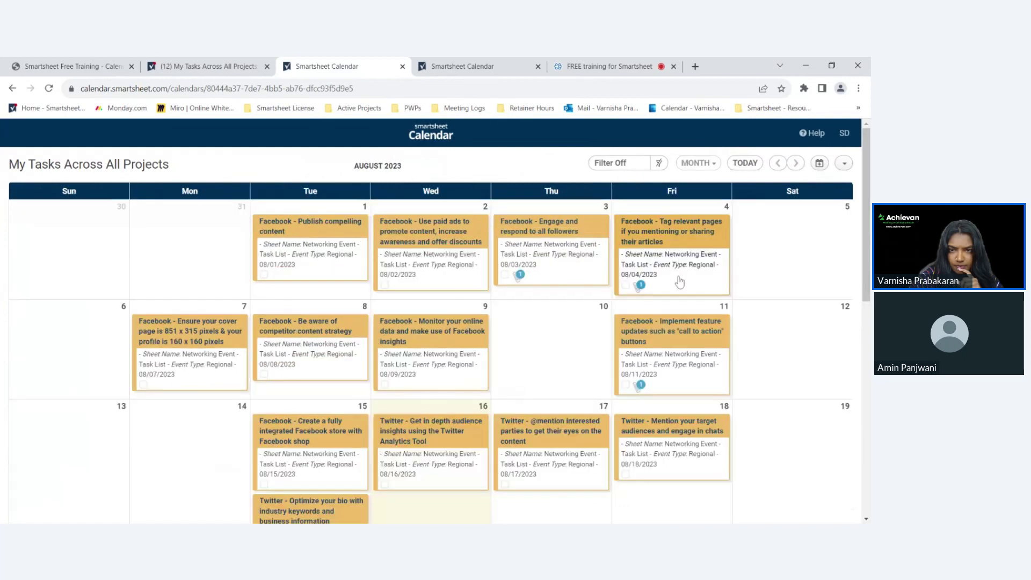
scroll(621, 277, down, 3)
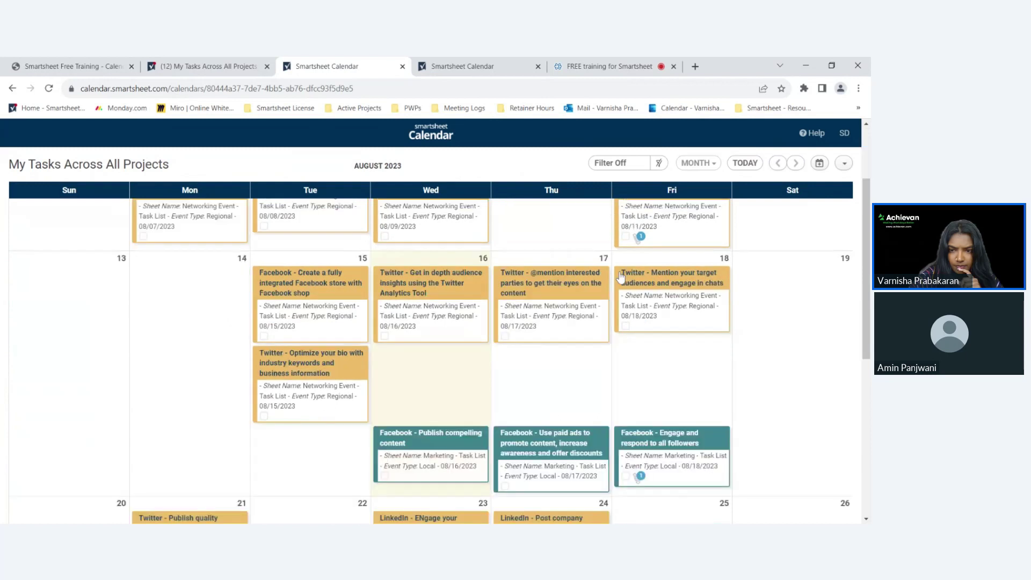
scroll(587, 304, up, 3)
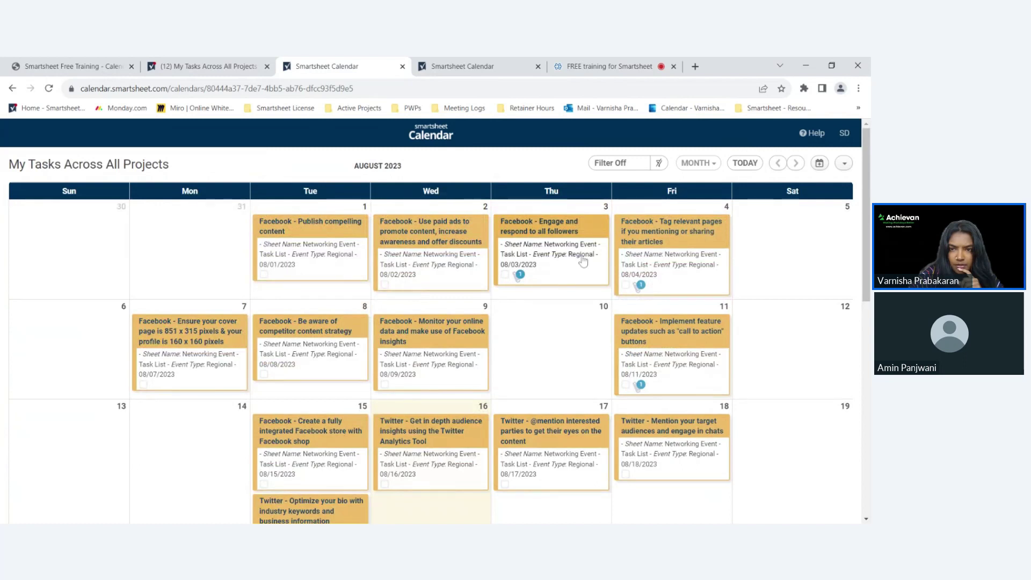
scroll(591, 261, down, 4)
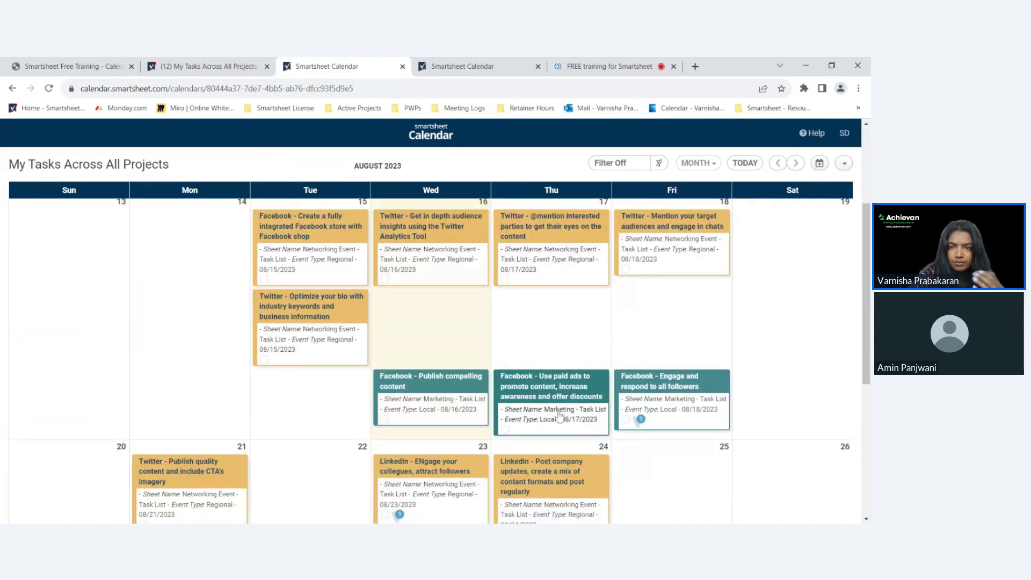
- Try Full Task Name, Event Type and Sheet Name as the Color by Column in the calendar's time and design settings, and discard the changes
scroll(535, 390, down, 1)
scroll(535, 390, down, 3)
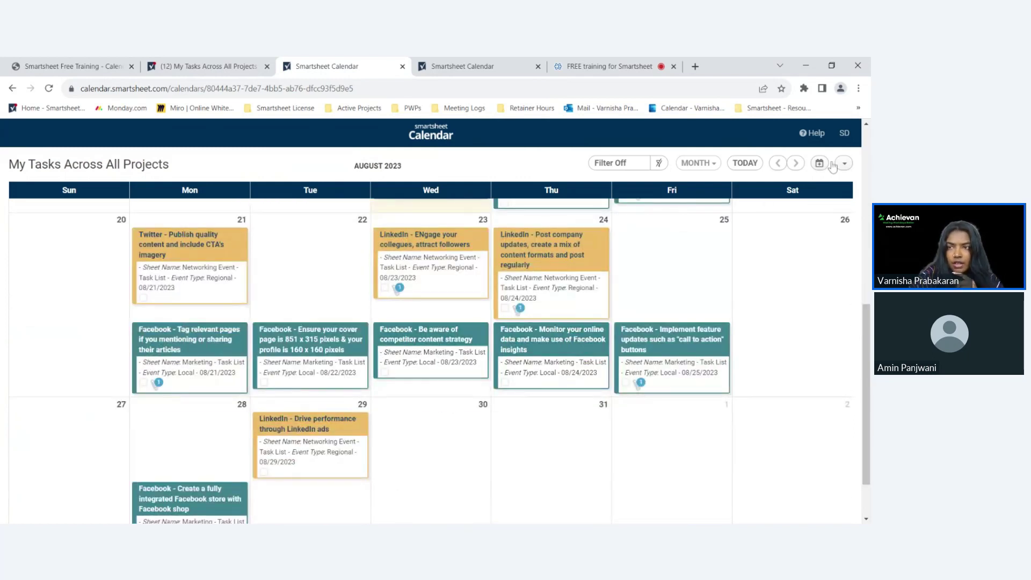
click(842, 164)
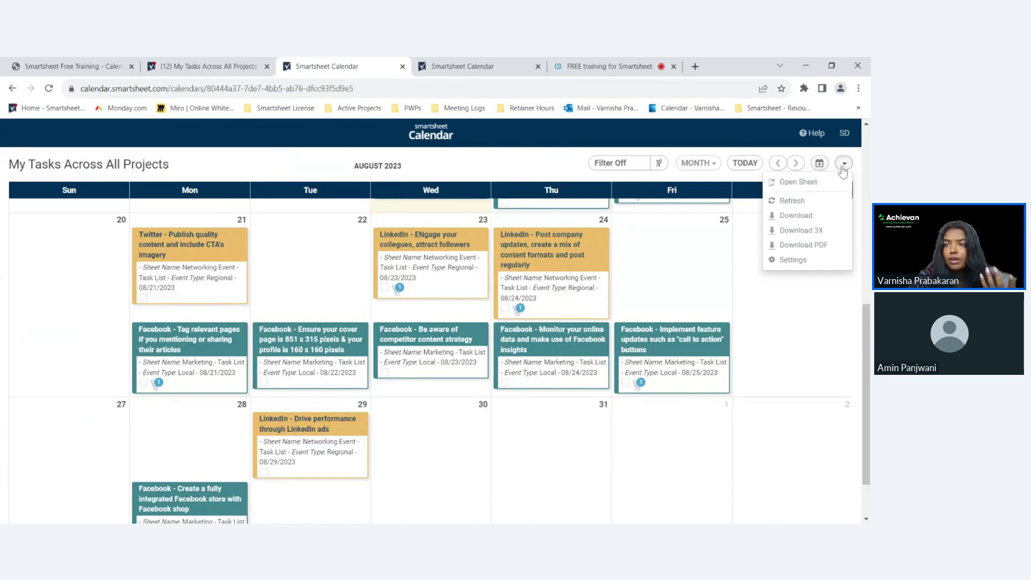
click(792, 263)
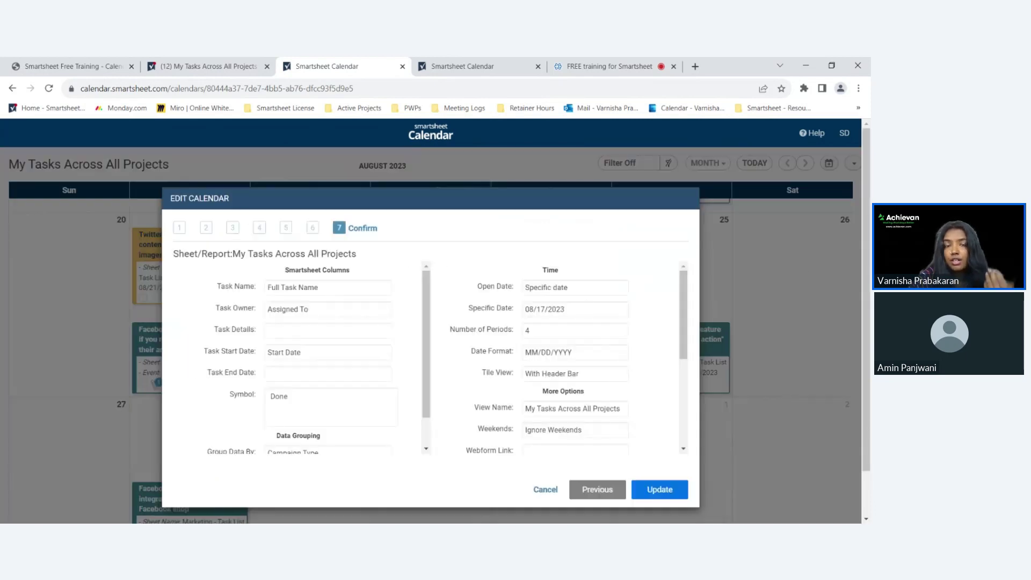
click(617, 495)
click(612, 492)
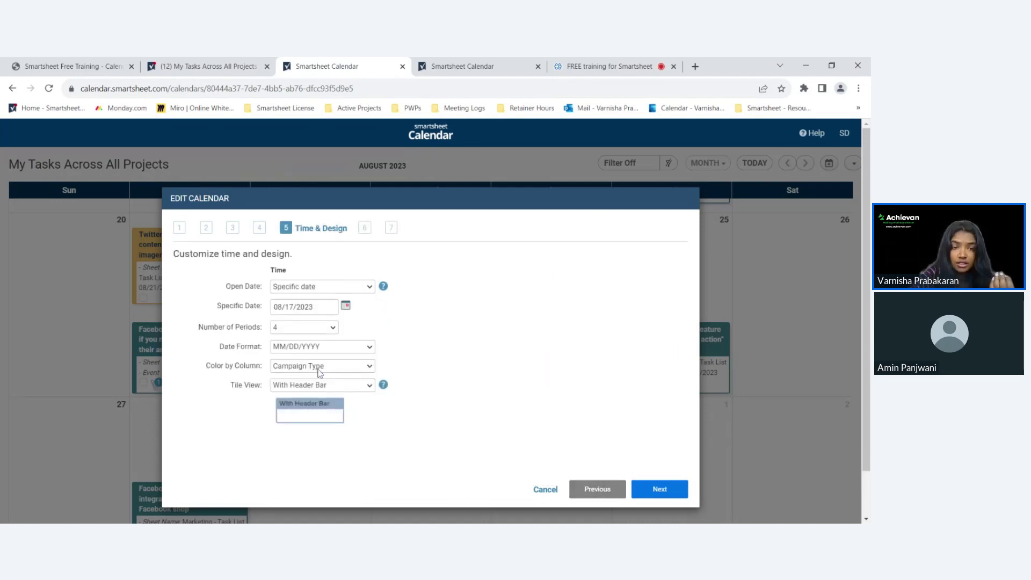
click(305, 412)
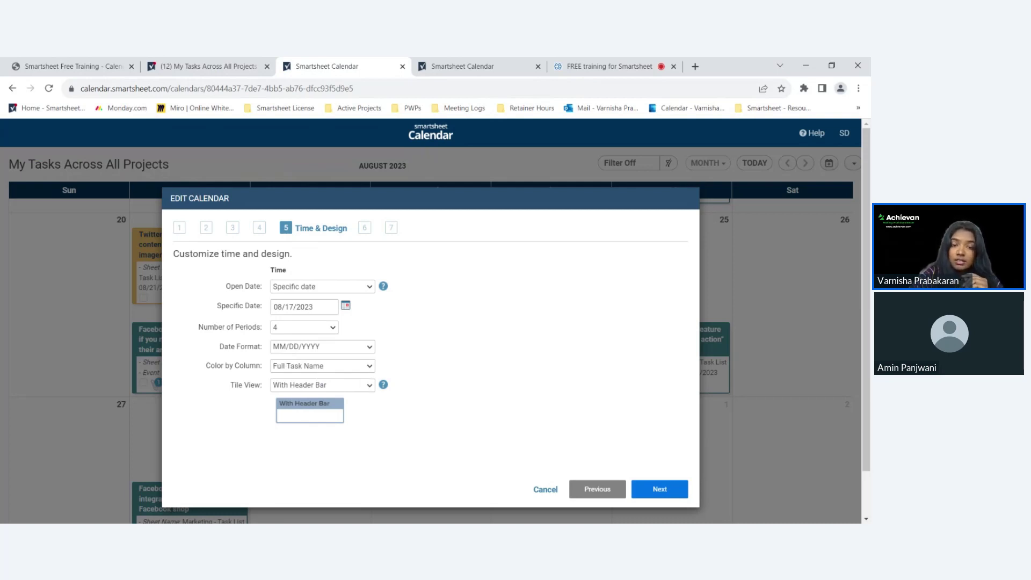
click(331, 415)
click(310, 459)
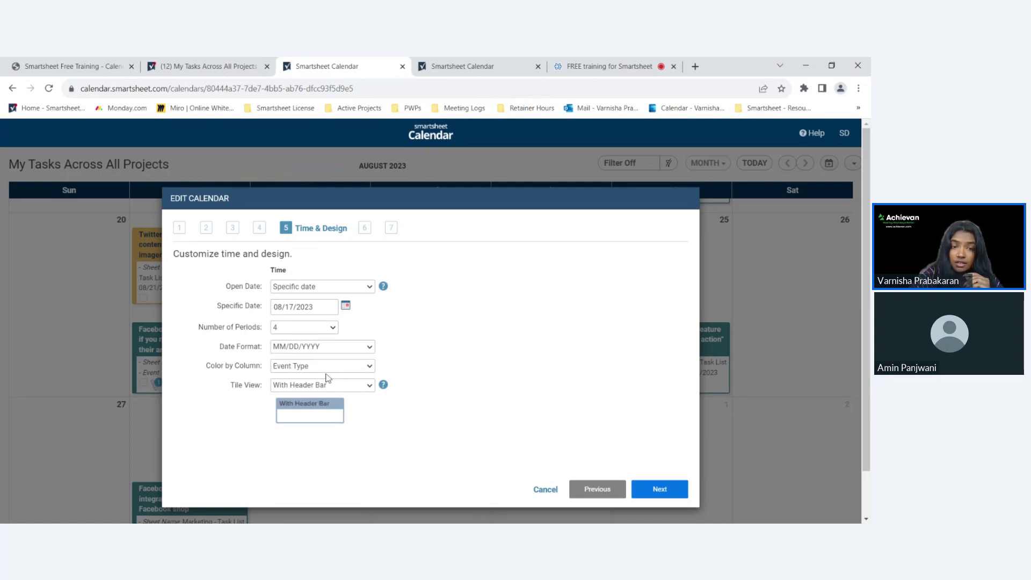
click(328, 377)
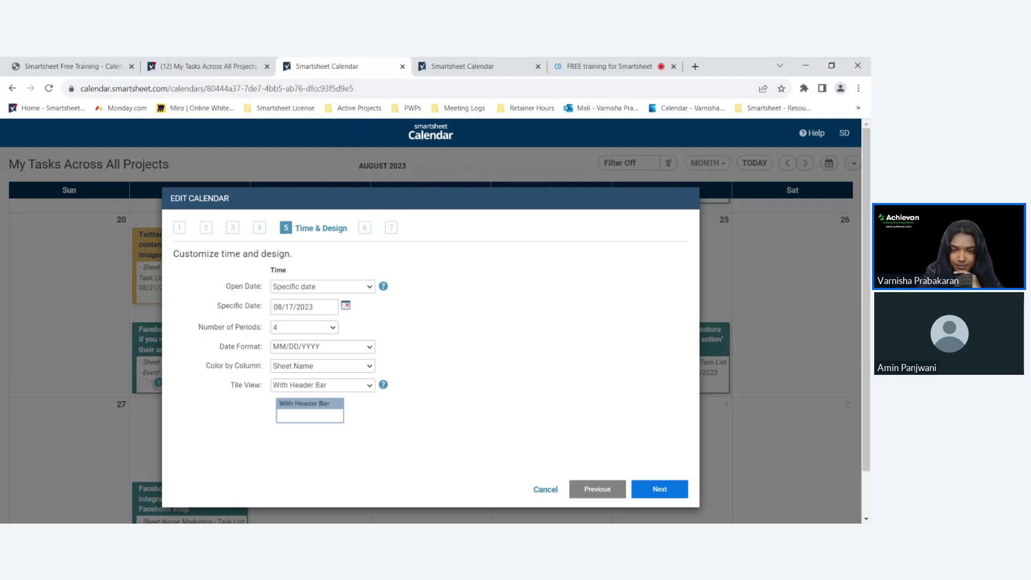
click(555, 491)
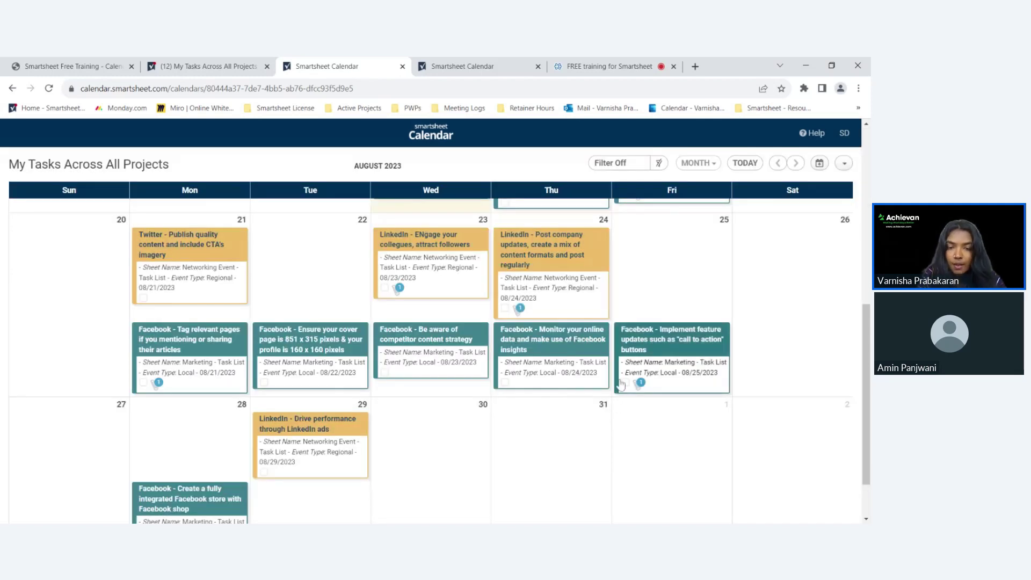